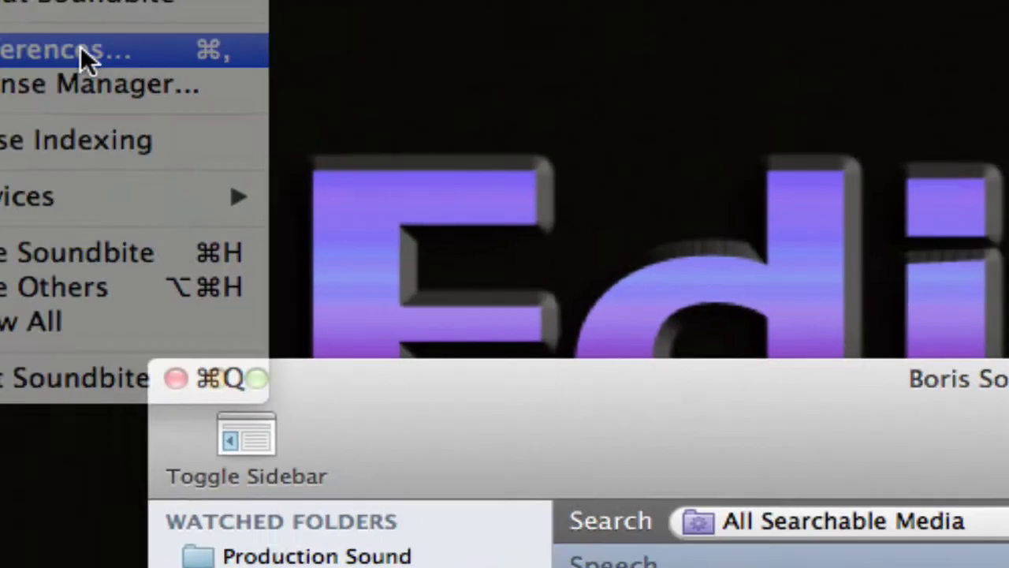
Switch to Final Cut Pro, show the timeline index and go to the marker "Find Alt Take - Evening Boys, you mind rolling down the window"
click(279, 124)
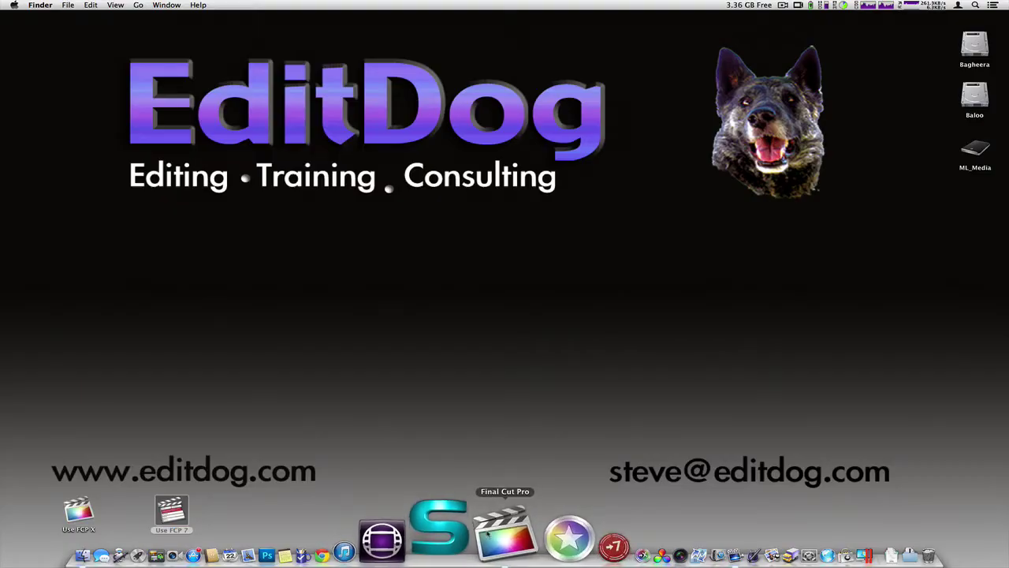
click(492, 536)
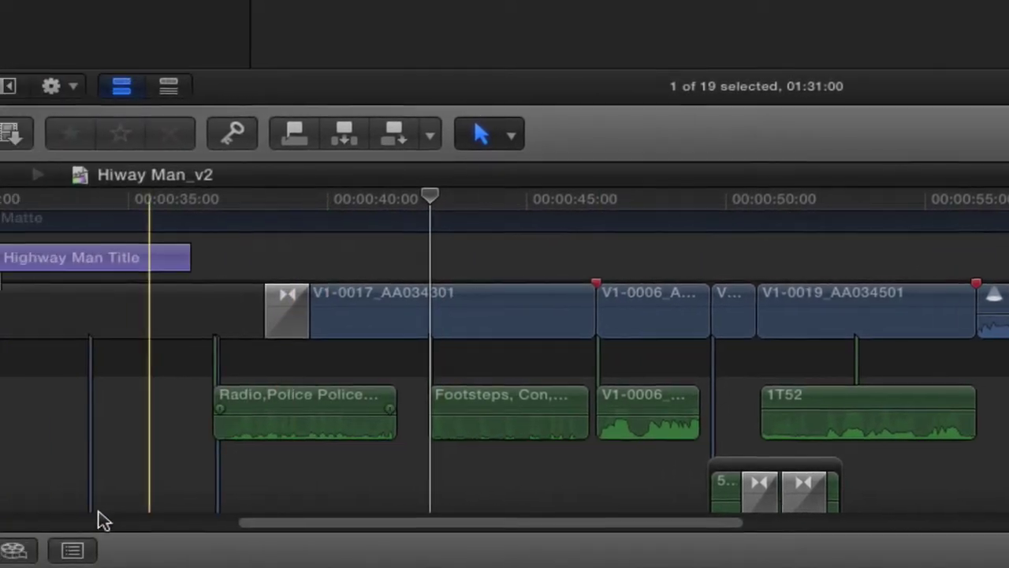
click(72, 550)
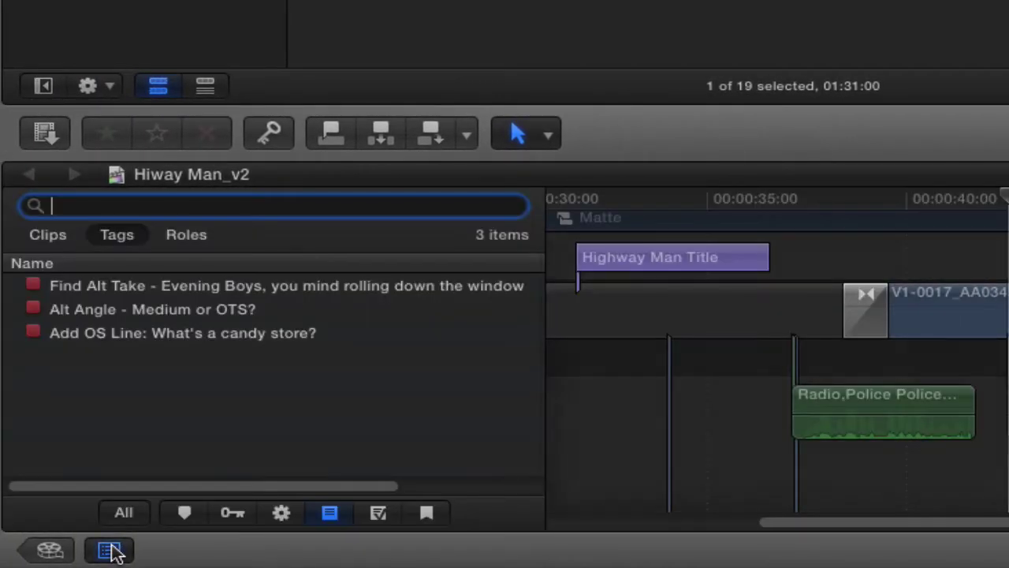
click(82, 286)
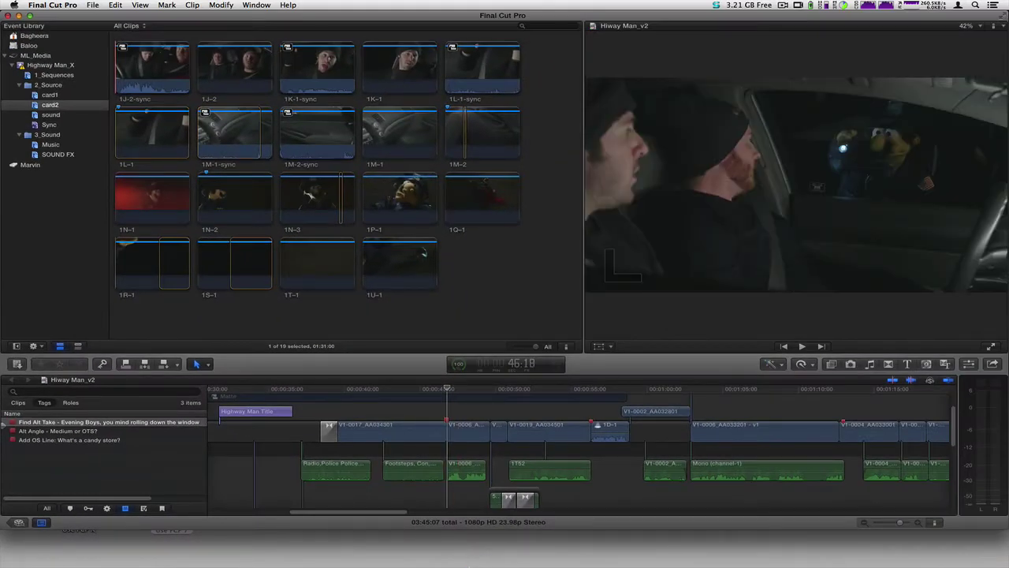
Switch to Boris Soundbite
mouse_move(473, 563)
click(478, 542)
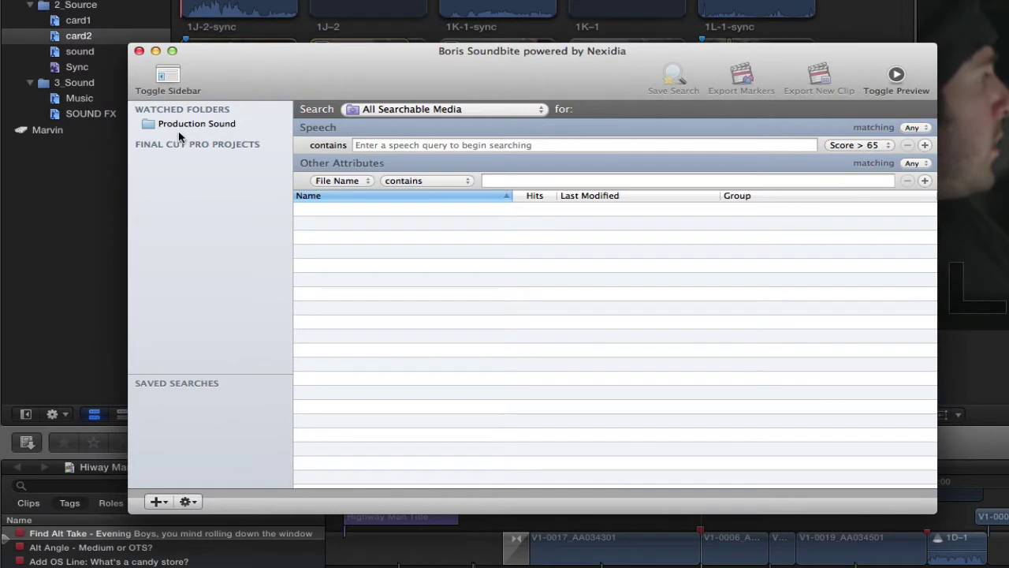
click(159, 501)
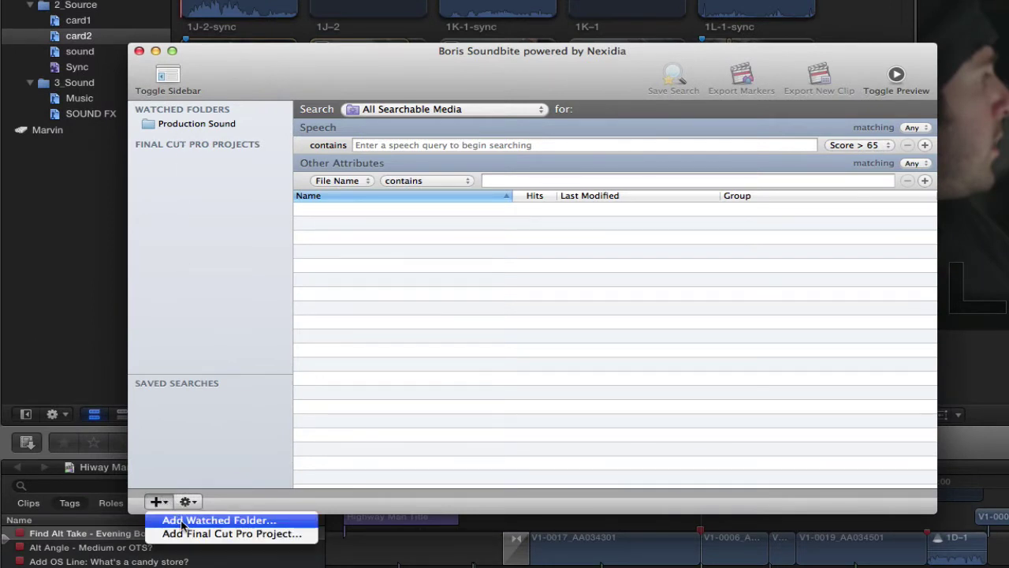
click(182, 520)
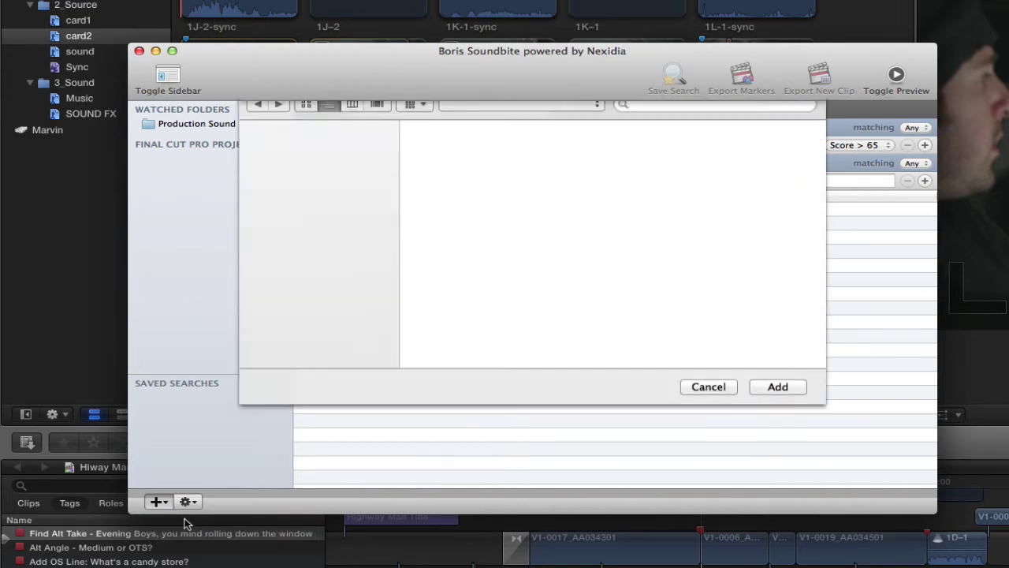
click(699, 401)
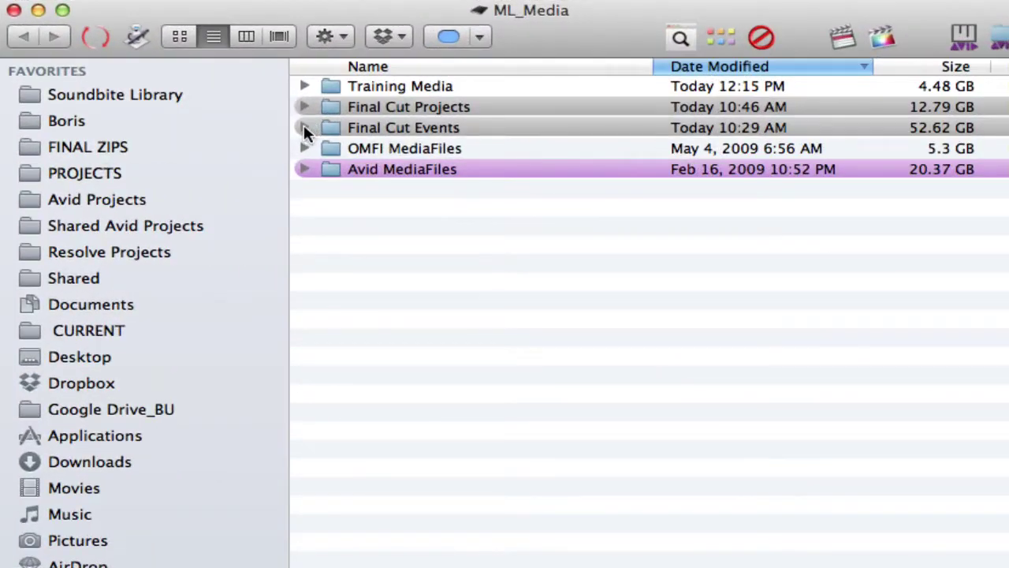
In the Finder, expand Final Cut Events on ML_Media and examine the Transcoded Media and Original Media folders of the Highway Man_X event
click(304, 126)
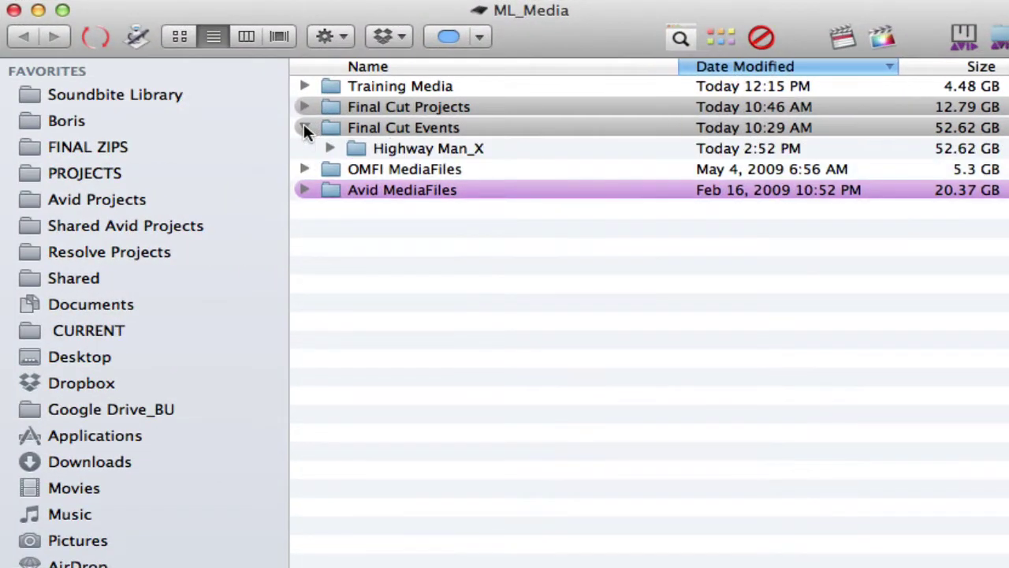
click(330, 148)
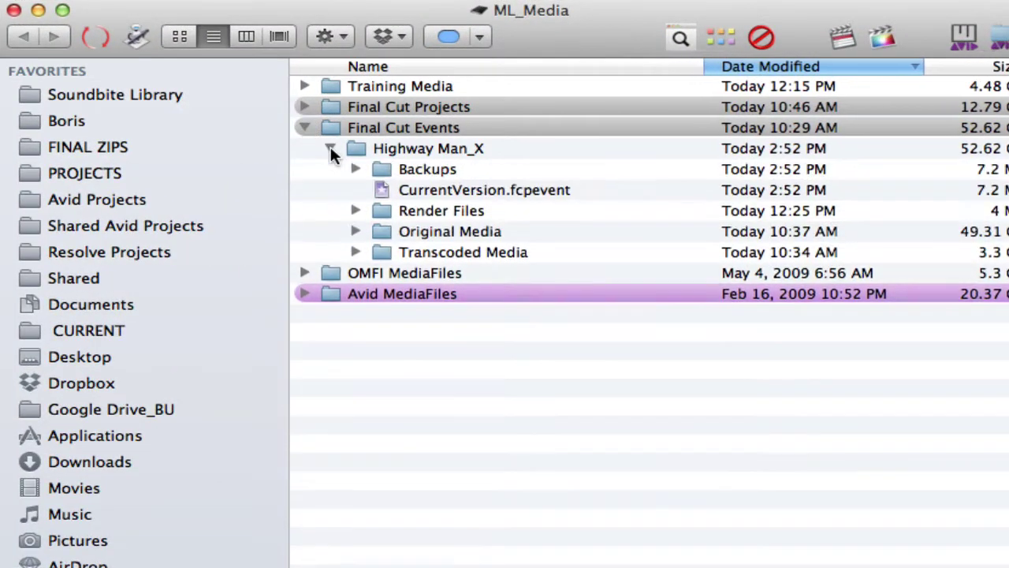
click(356, 251)
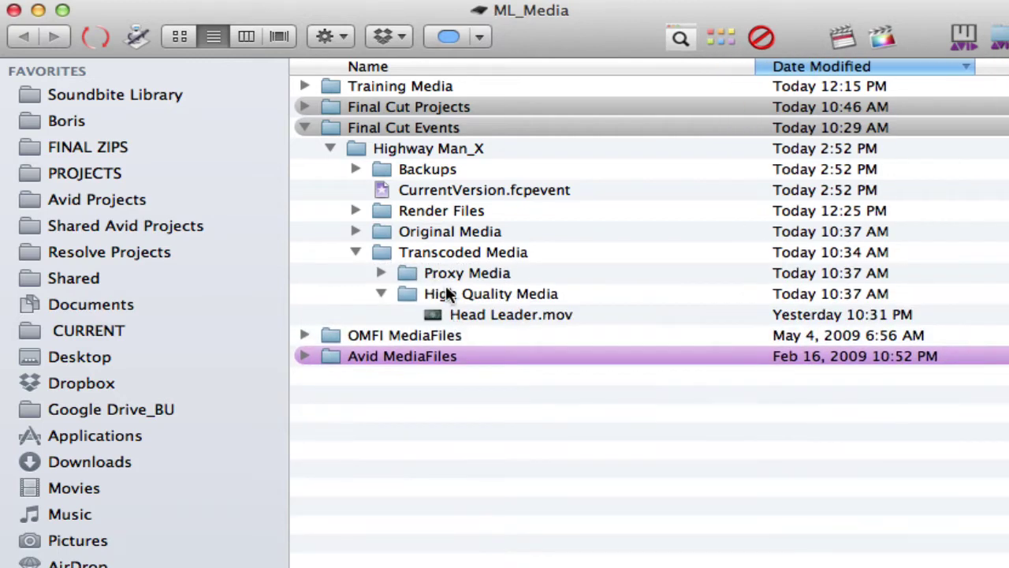
click(400, 269)
click(355, 231)
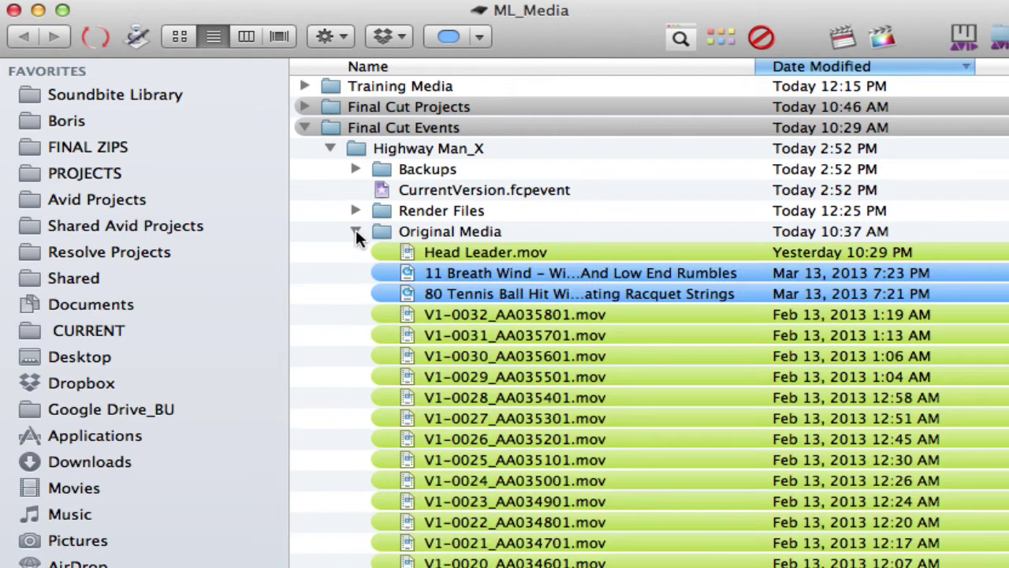
click(355, 231)
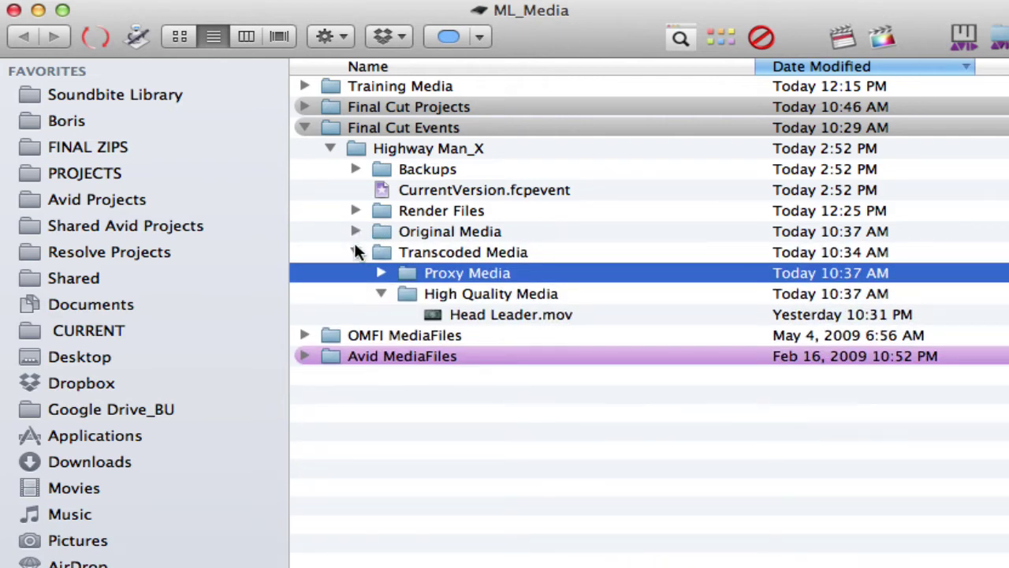
click(355, 251)
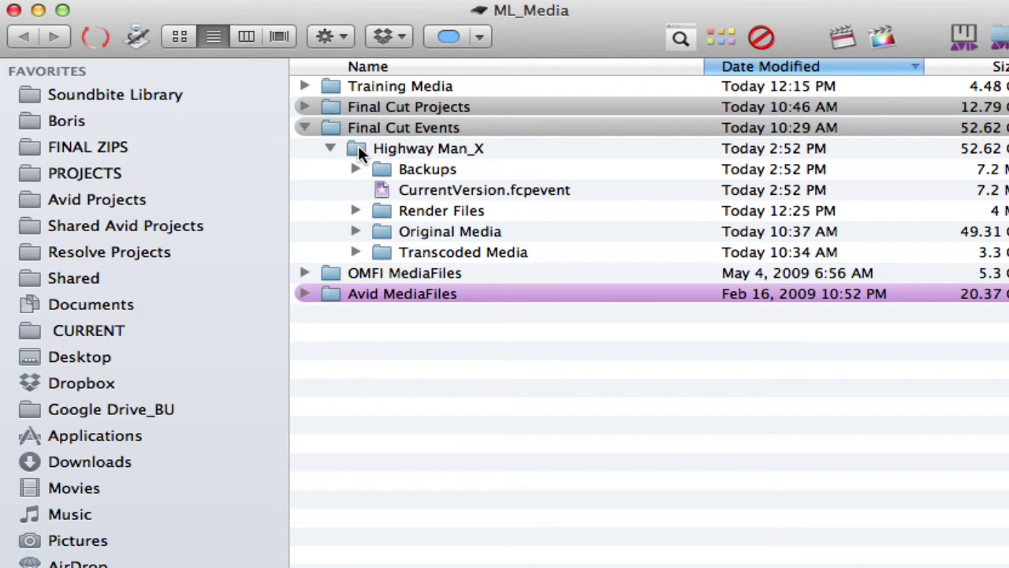
Add the Highway Man_X folder to Boris Soundbite's watched folders, using North American English and mixing all channels together
drag(358, 147, 90, 82)
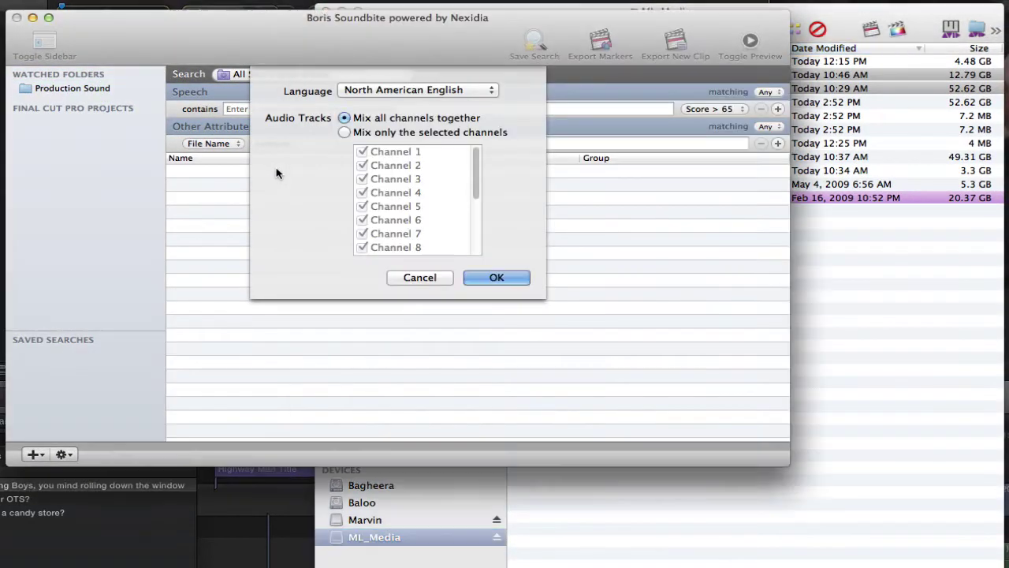
click(279, 172)
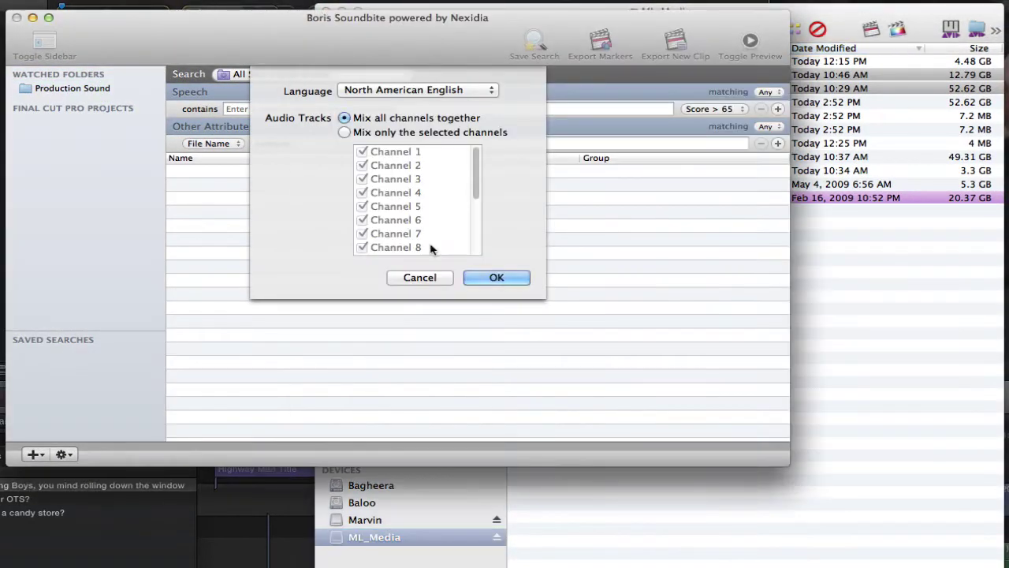
click(496, 277)
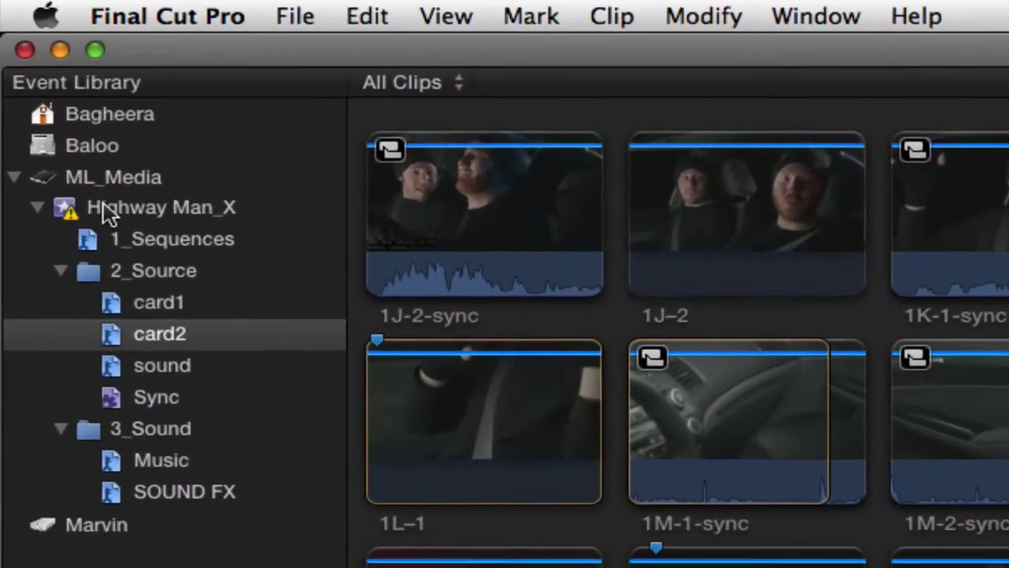
Switch to Final Cut Pro and export the Highway Man_X event as XML
click(107, 211)
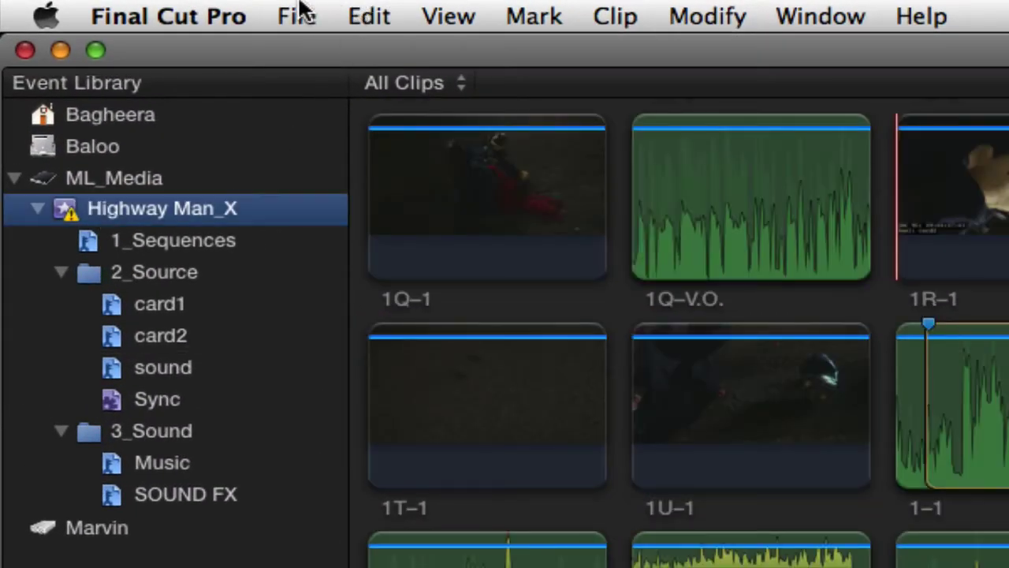
click(299, 15)
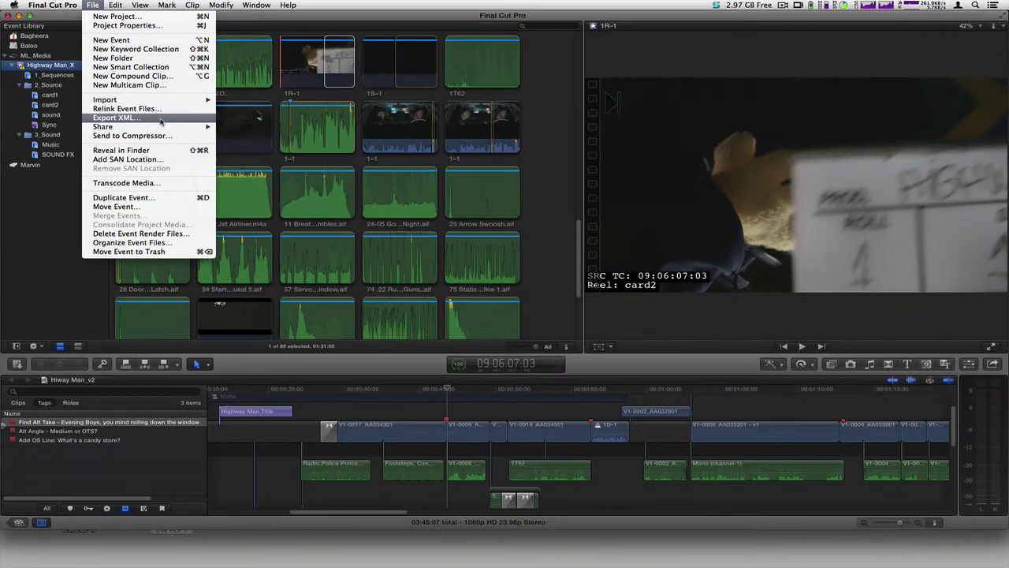
click(117, 118)
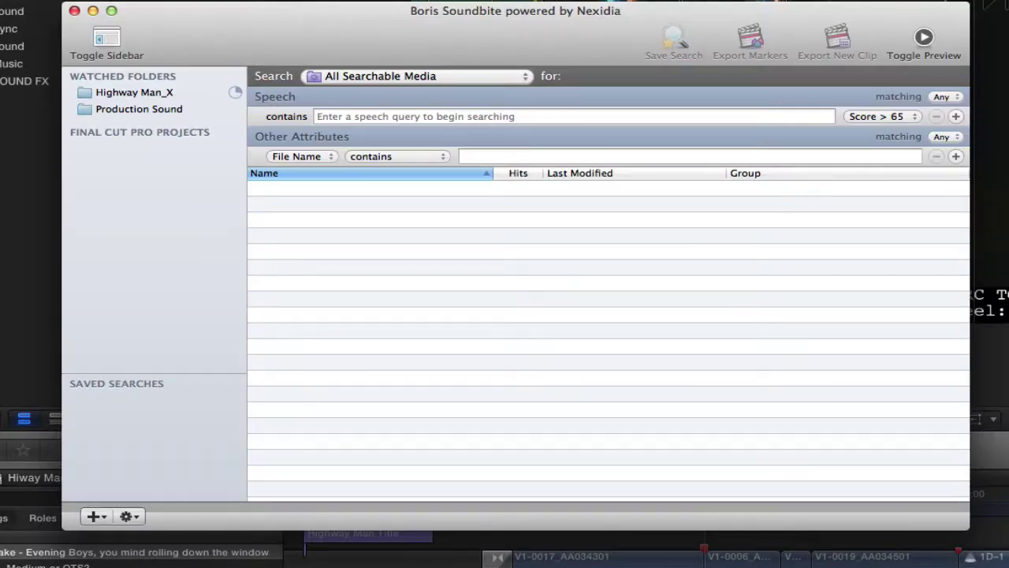
Add Highway Man_X.fcpxml to the Final Cut Pro projects in Boris Soundbite and check the indexing progress
click(101, 515)
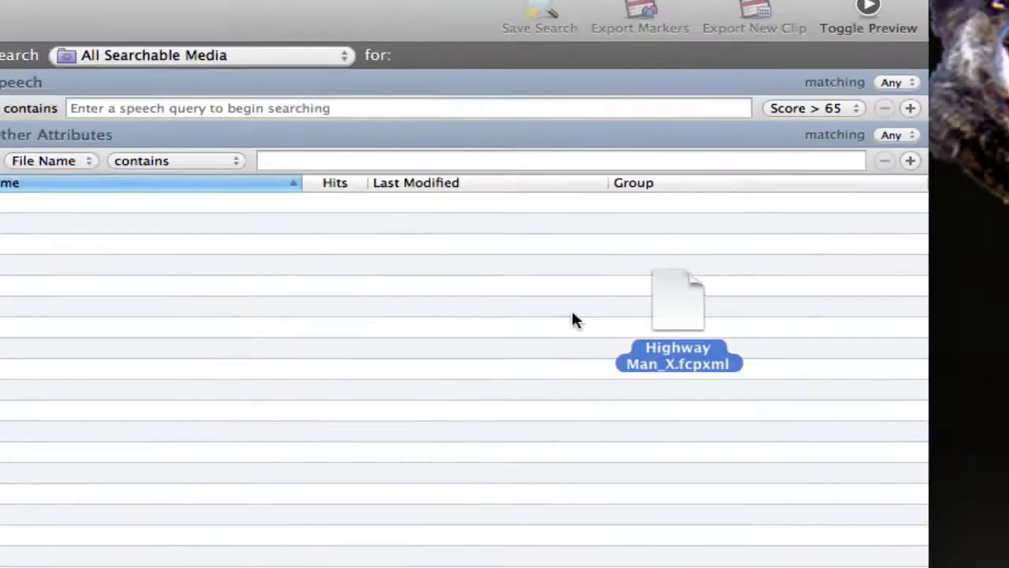
drag(571, 308, 131, 176)
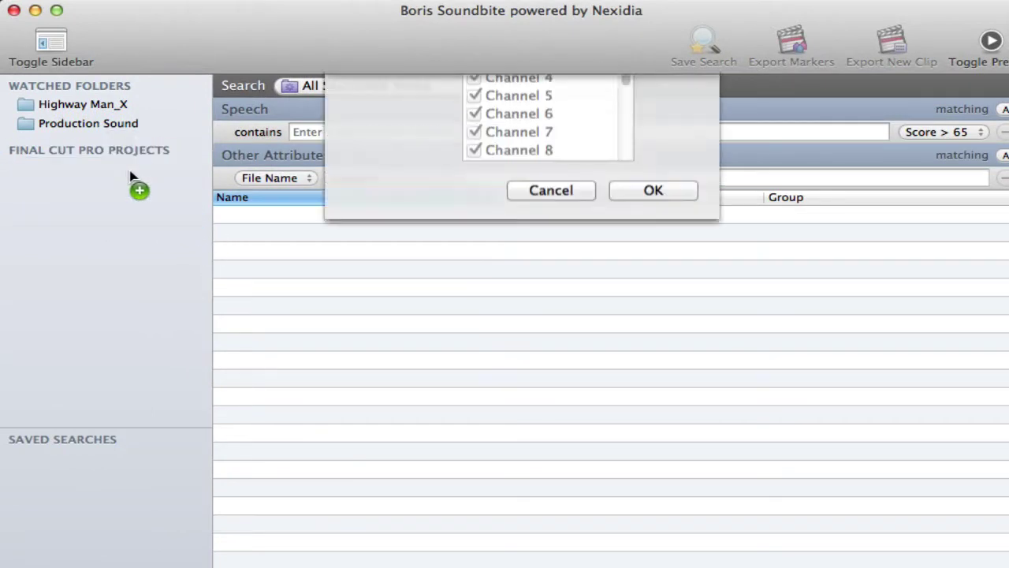
click(653, 356)
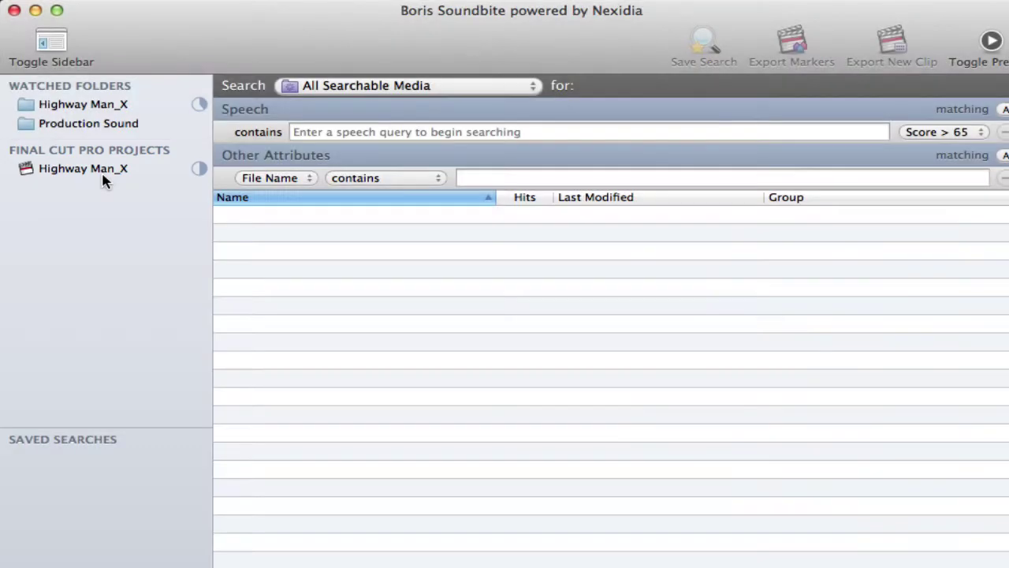
mouse_move(105, 180)
mouse_move(194, 176)
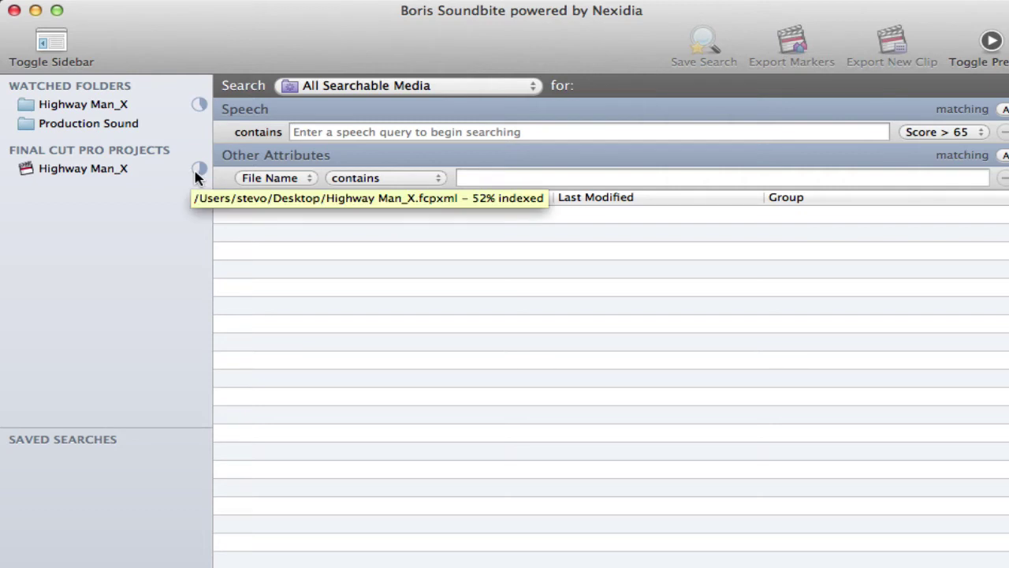
mouse_move(201, 107)
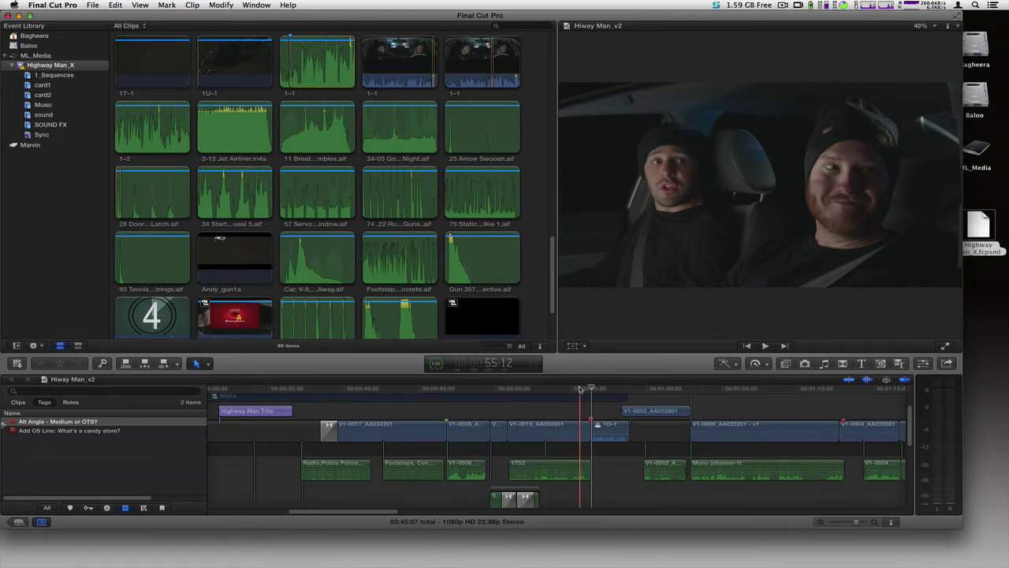
Switch to Final Cut Pro, play the timeline around the "Alt Angle - Medium or OTS?" marker and browse the card1 and card2 clips
click(580, 388)
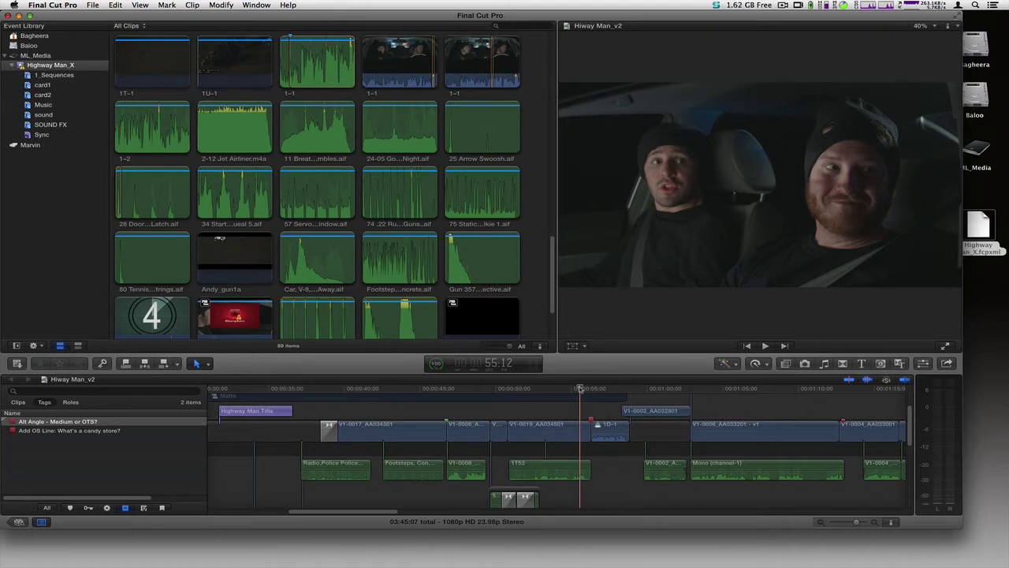
key(space)
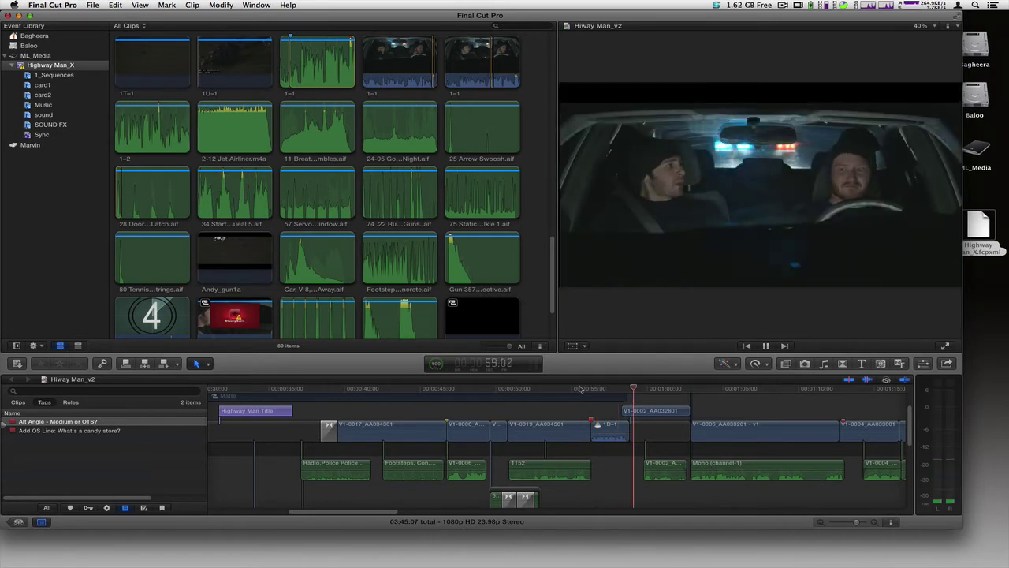
key(space)
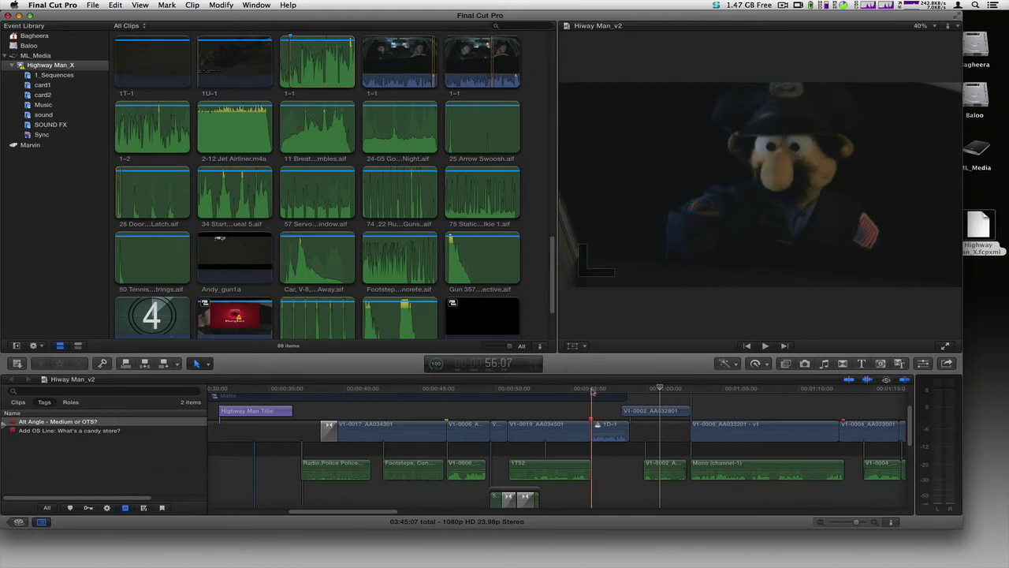
click(592, 388)
click(59, 86)
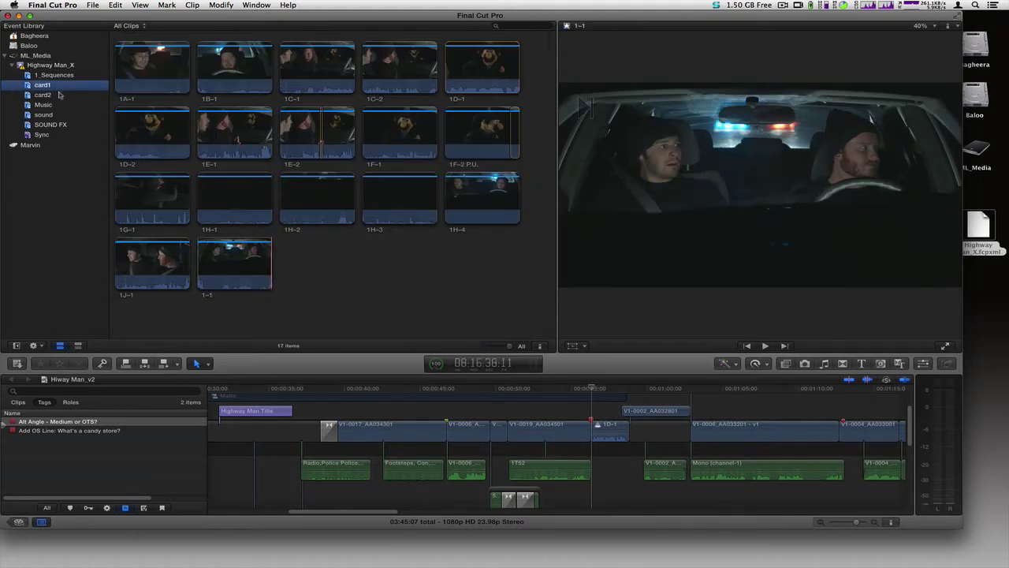
click(59, 94)
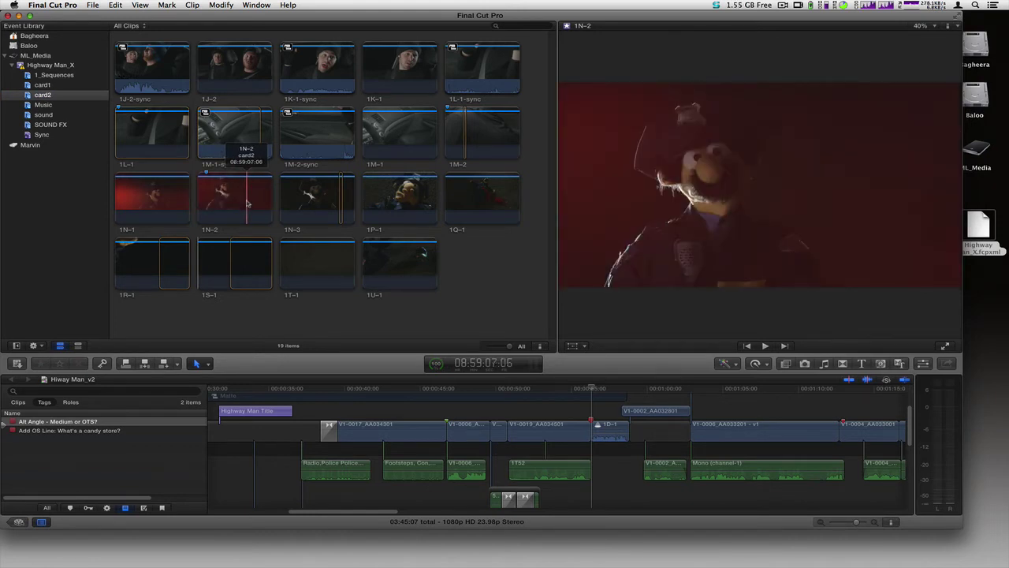
Switch to Boris Soundbite and search all searchable media for the spoken phrase "Tou boys have any idea why I pulled you over?"
key(super+Tab)
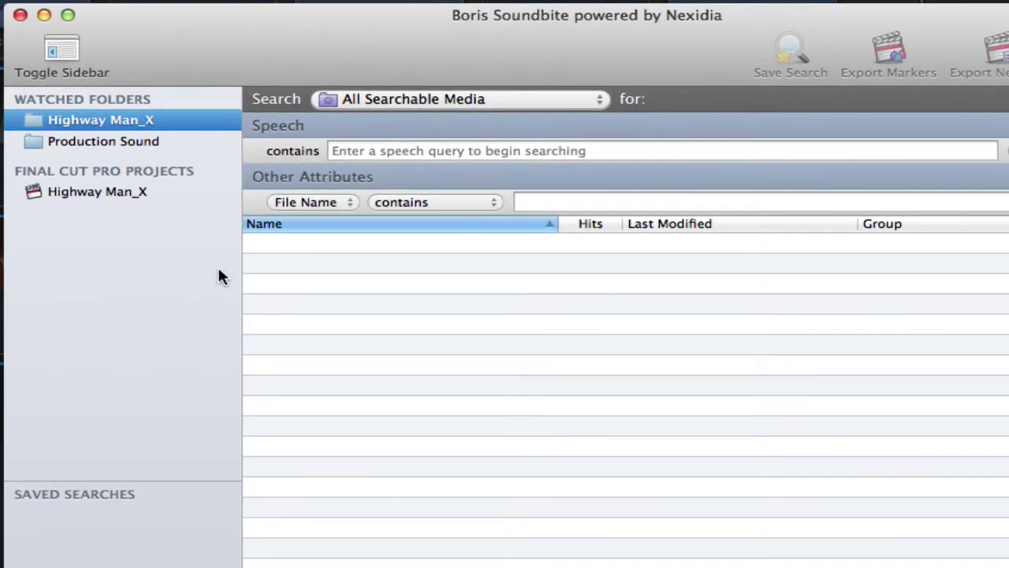
click(382, 148)
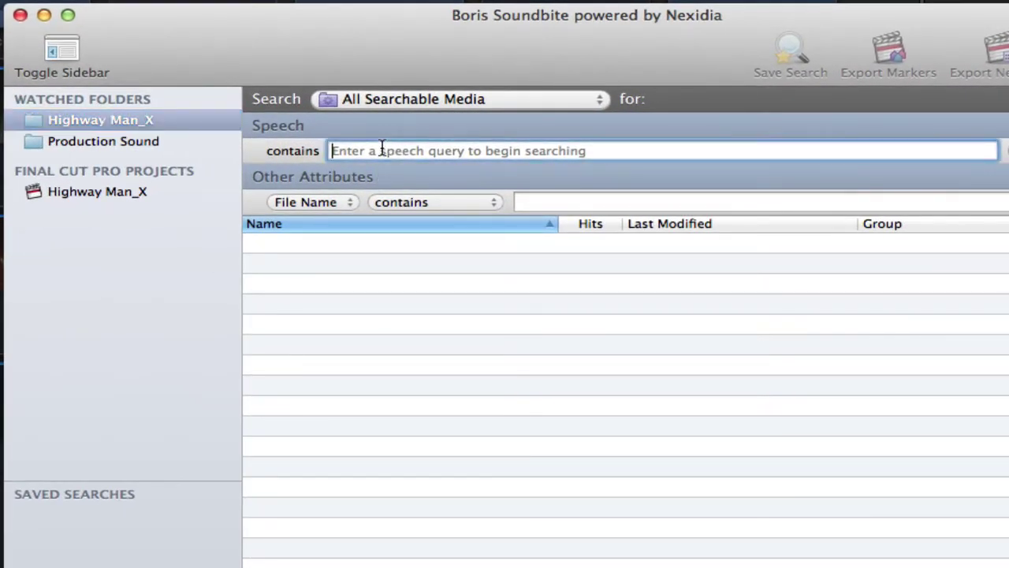
text(Tou )
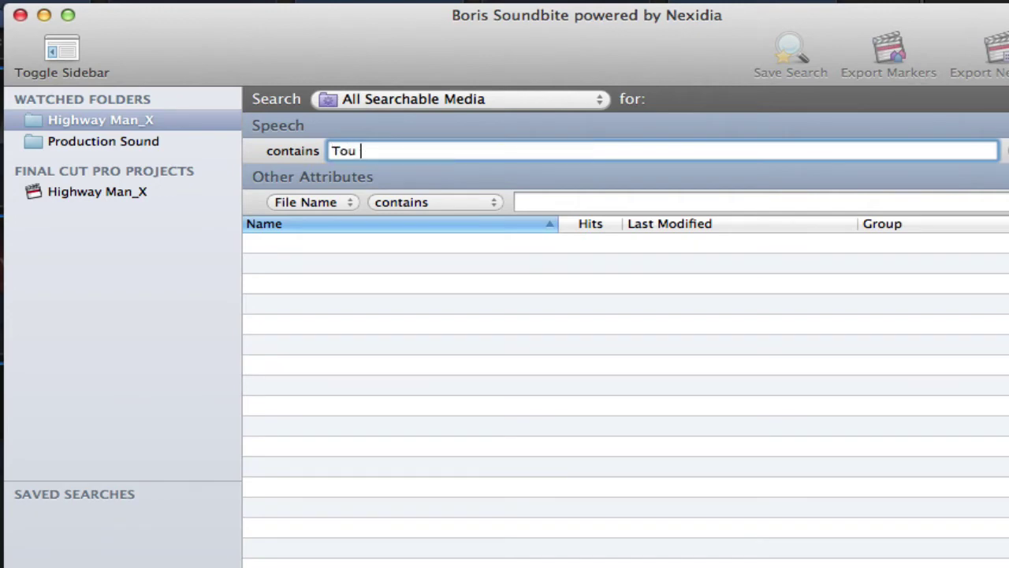
text(boys have any)
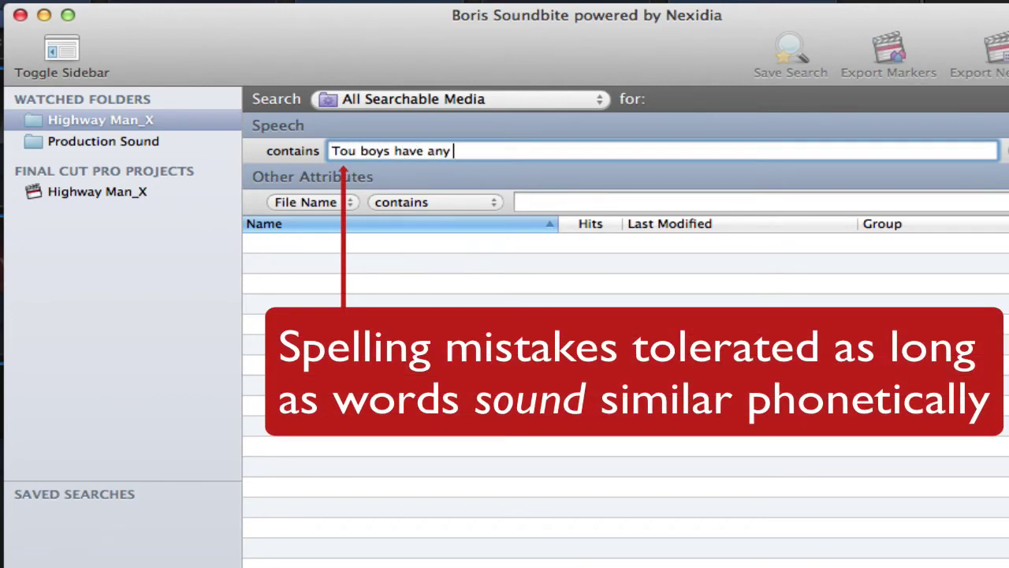
text( idea why I pulled you o)
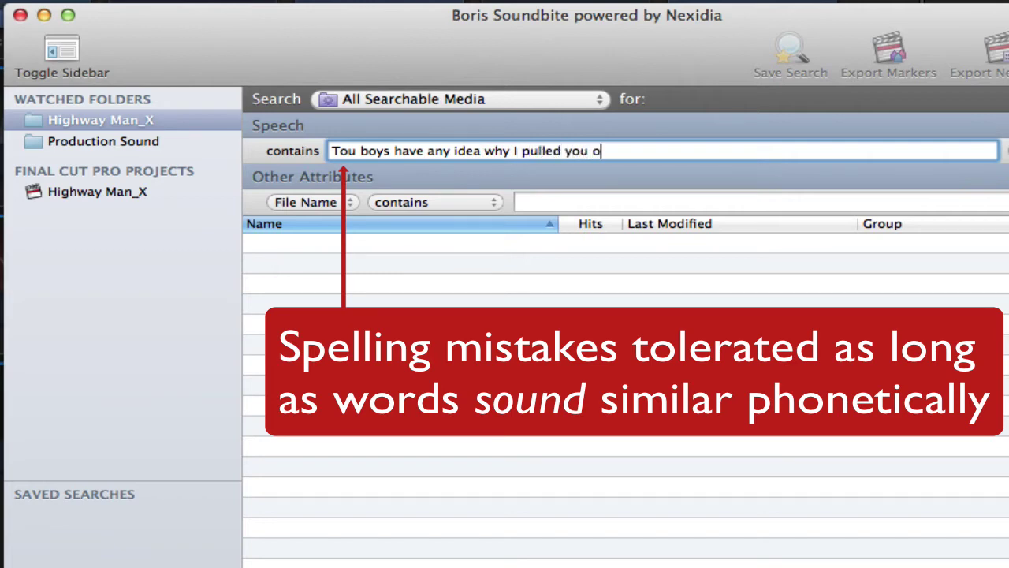
text(ver?)
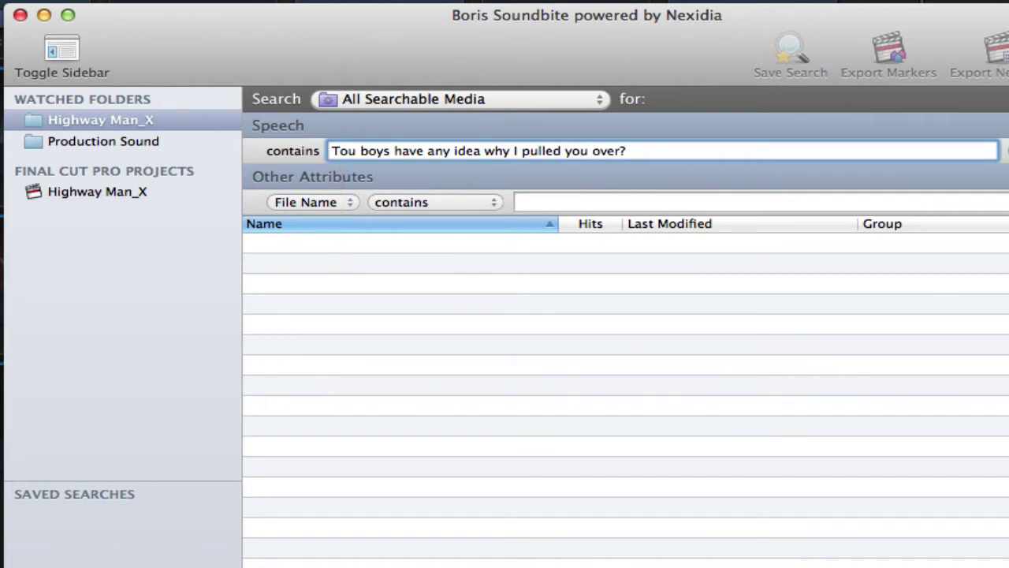
key(Return)
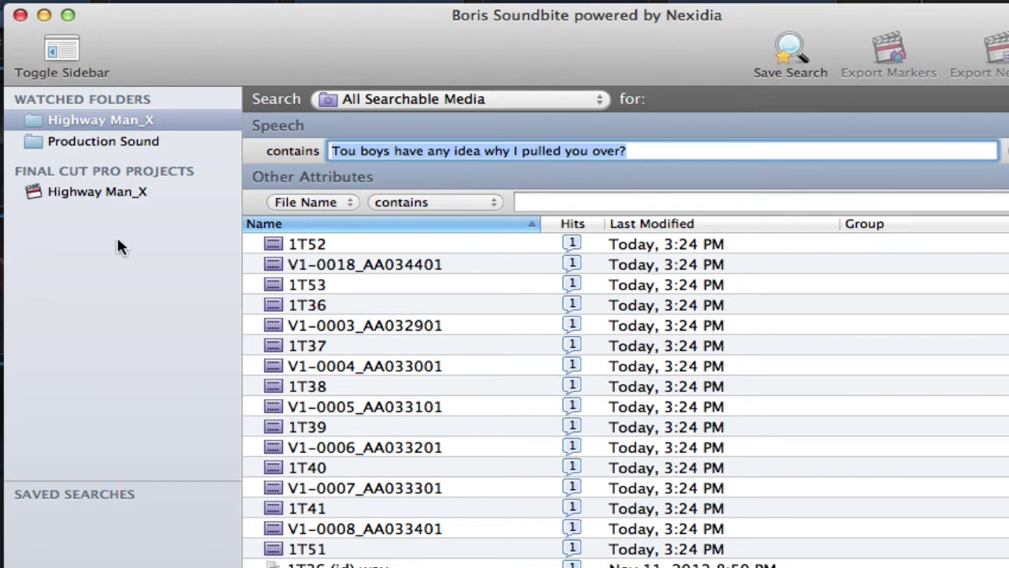
Look through the search results and filter them to file names that start with "V1"
scroll(428, 531, down, 5)
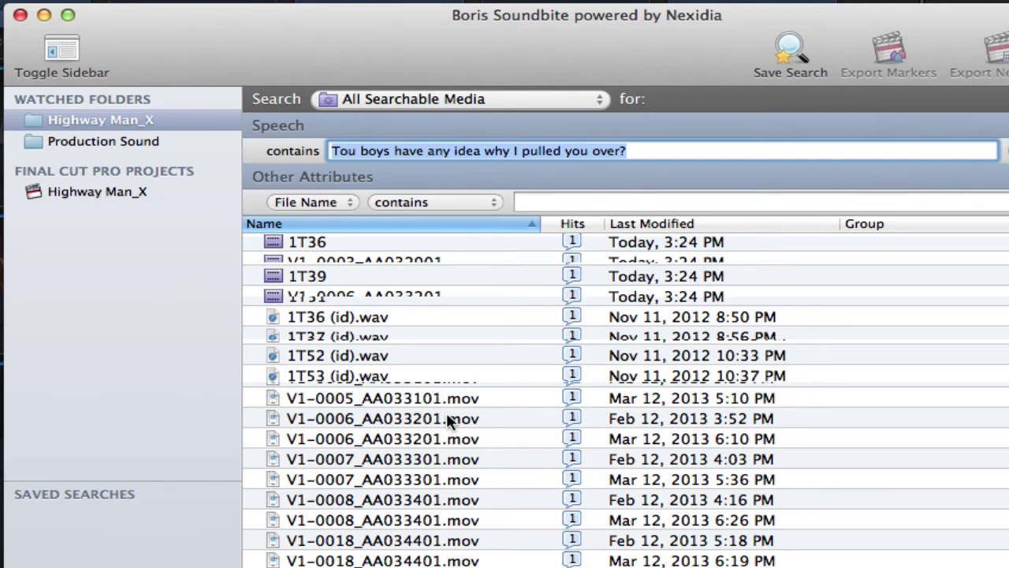
scroll(446, 418, up, 5)
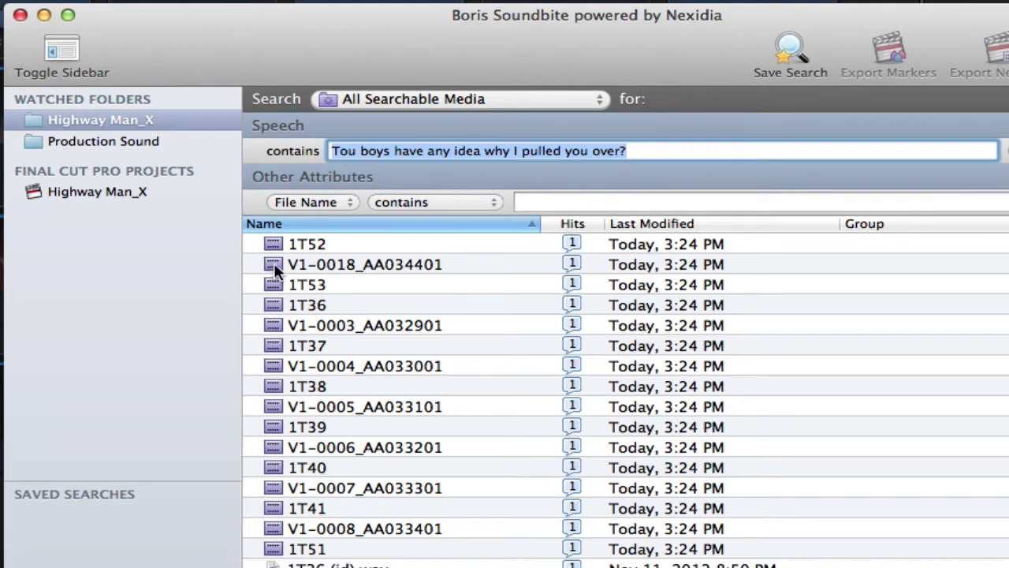
click(615, 200)
text(V1)
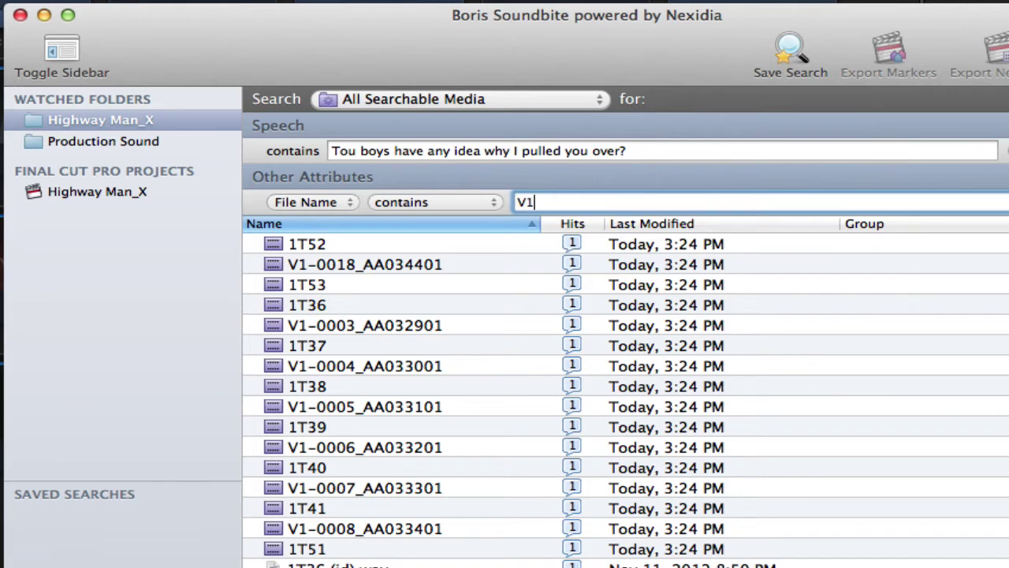
click(394, 202)
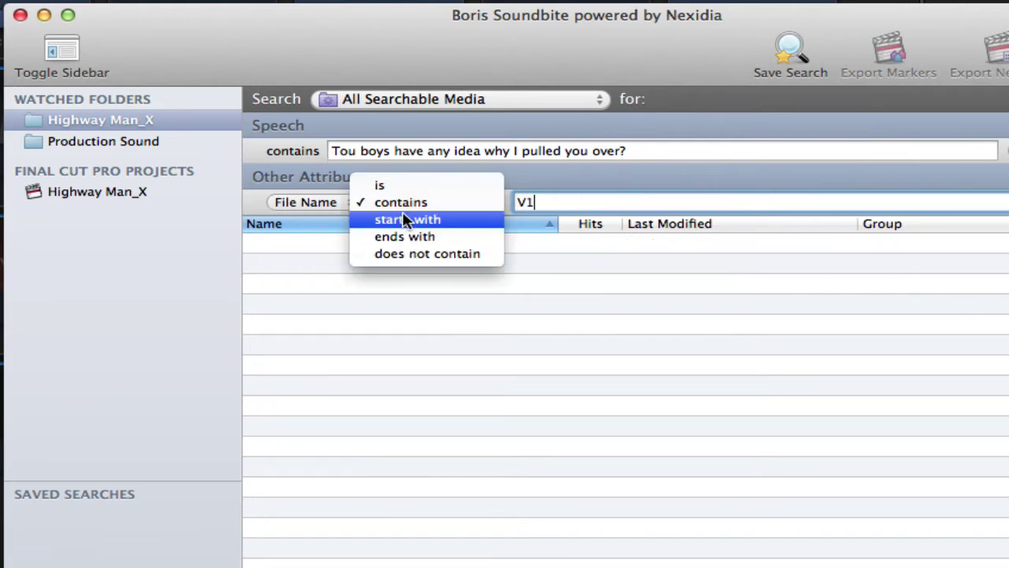
click(406, 217)
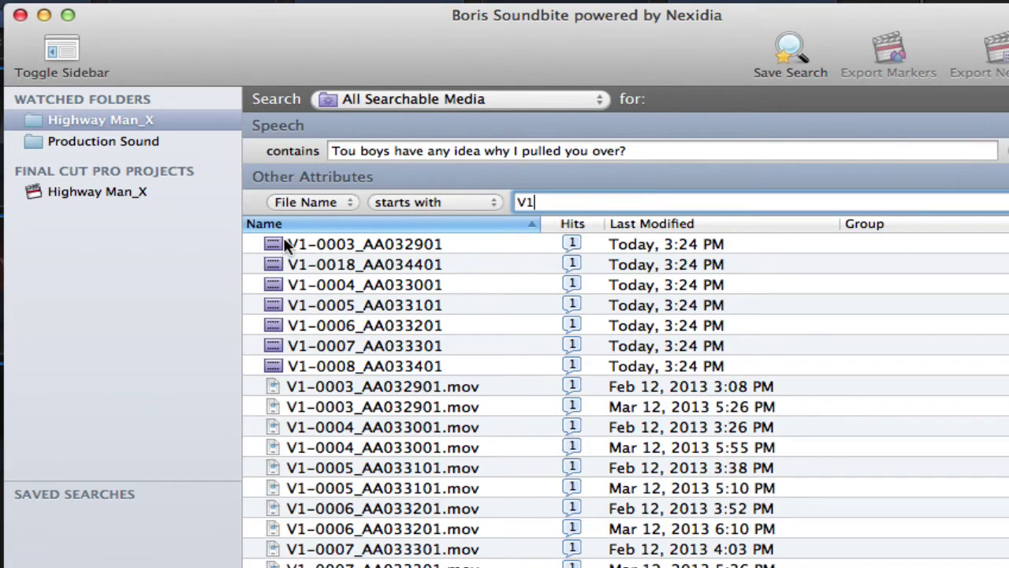
Play the speech hit in each V1 project clip from V1-0003_AA032901 to V1-0008_AA033401, and stop playback at the last one
click(271, 244)
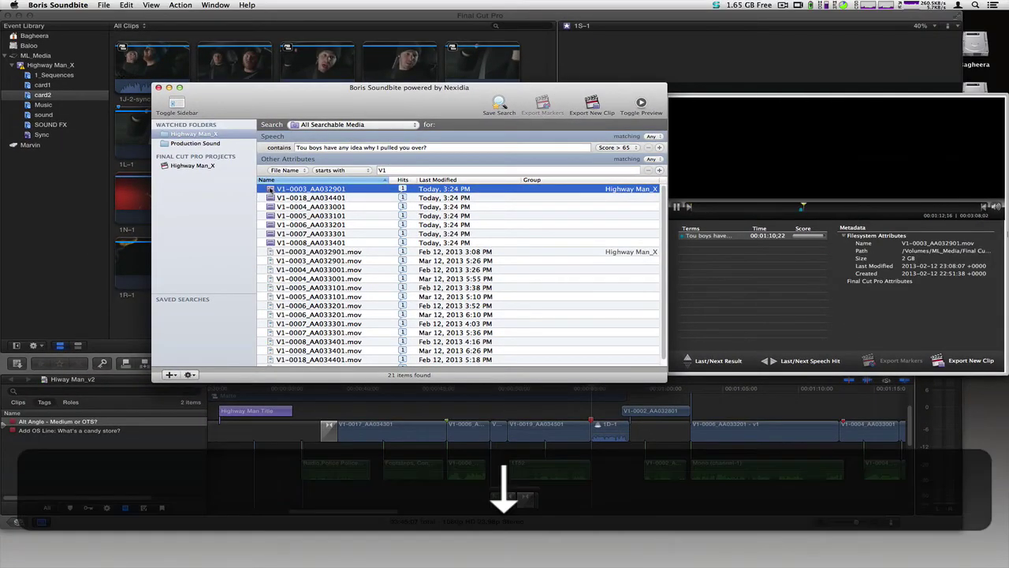
key(Down)
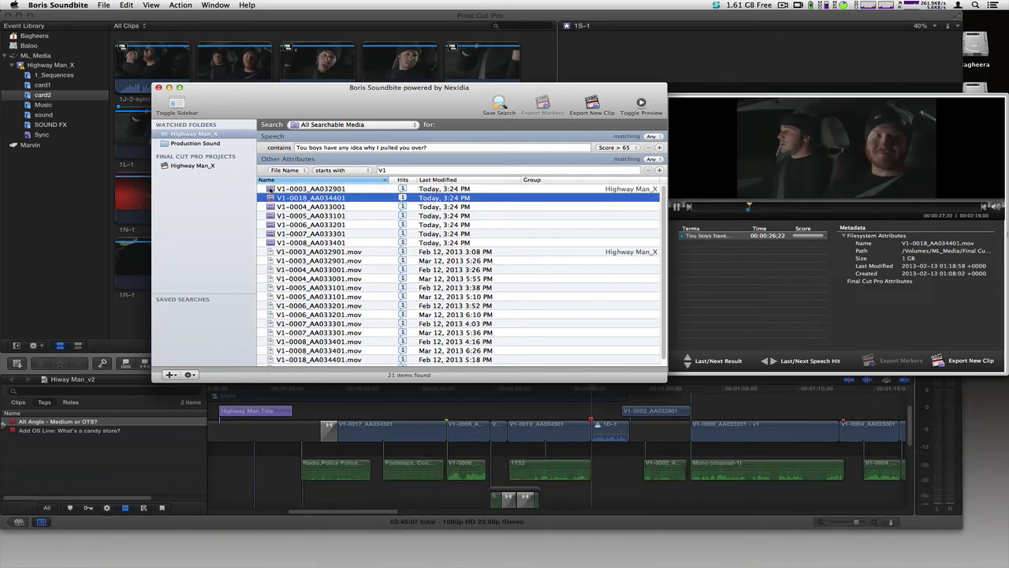
key(Down)
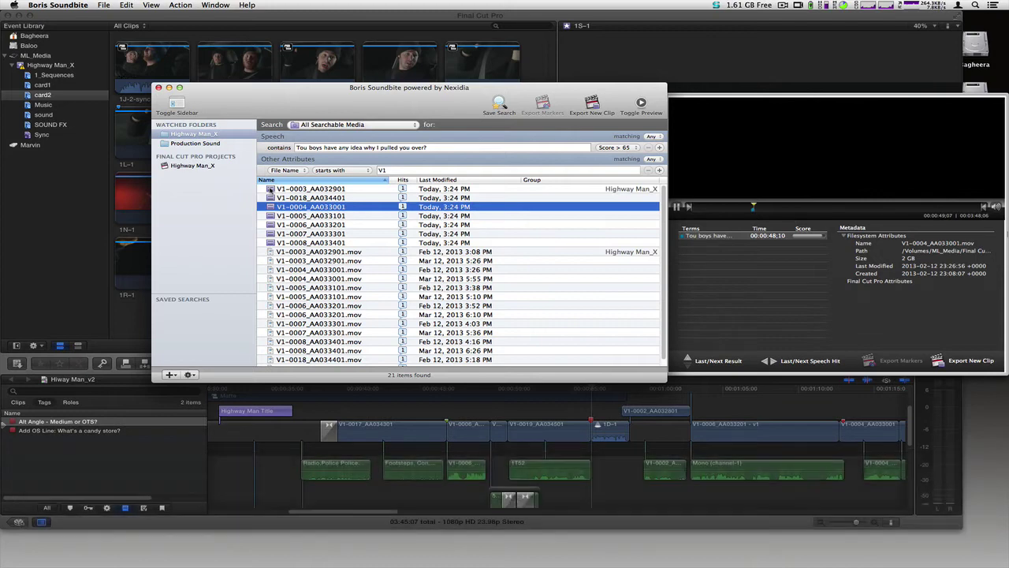
key(Down)
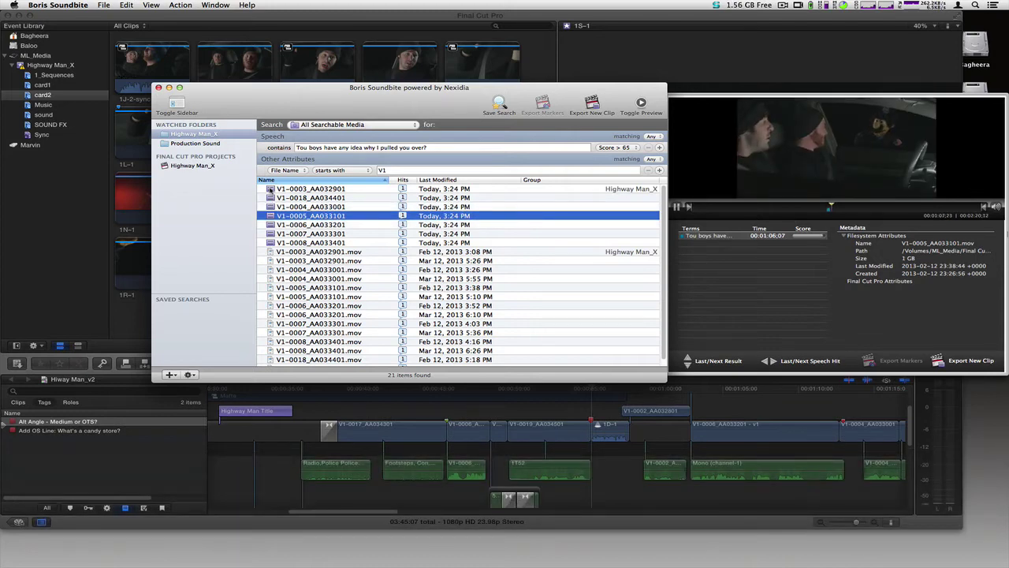
key(Down)
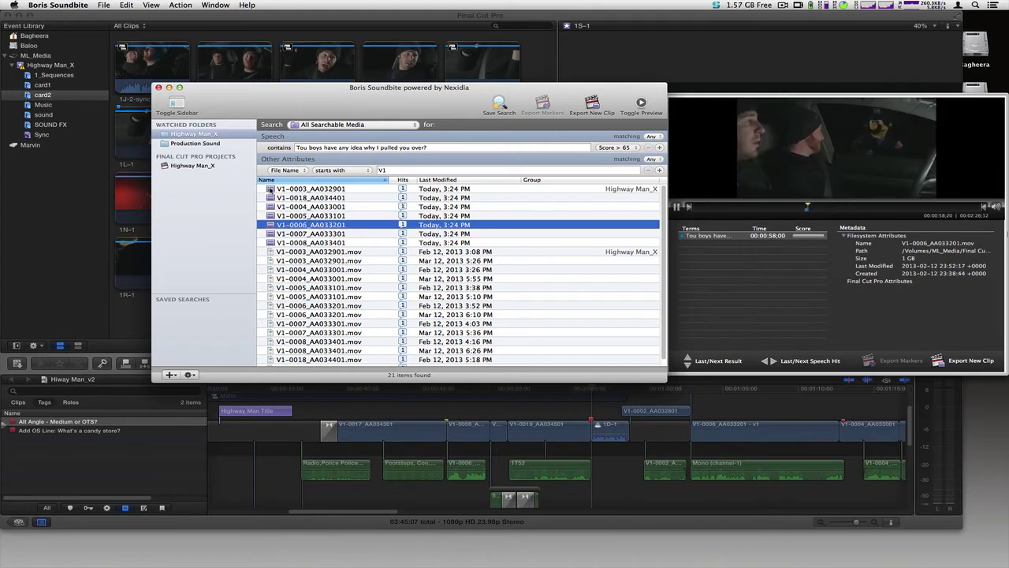
key(Down)
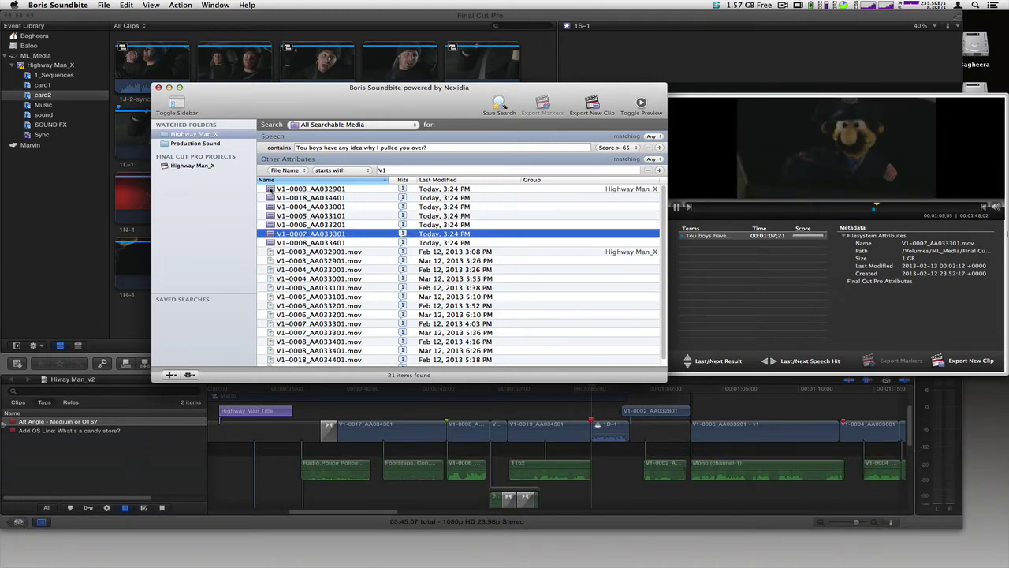
key(Down)
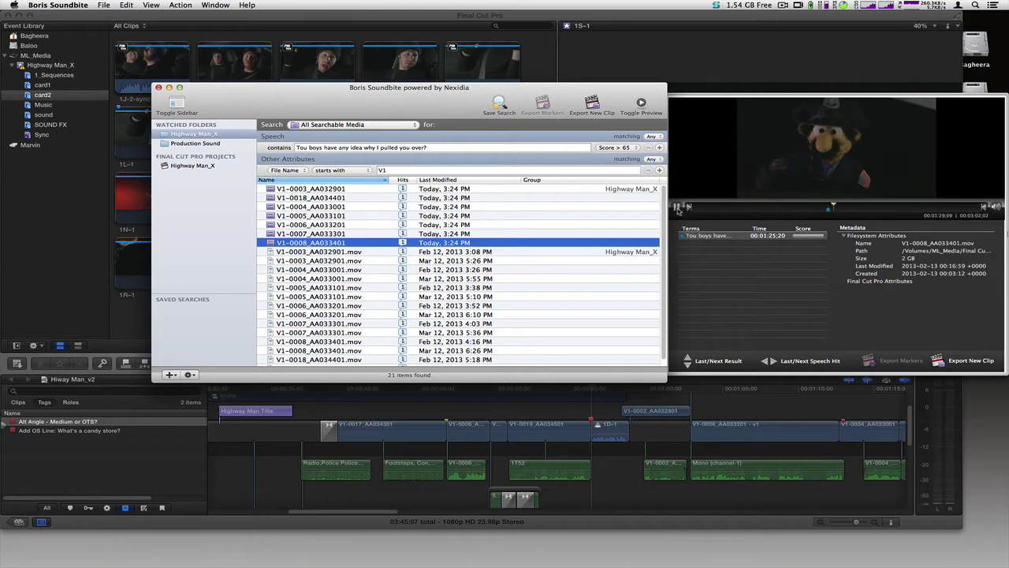
click(677, 208)
Select the project clips V1-0005_AA033101 through V1-0008_AA033401 and export them to FCPX XML on the Desktop as "Back to FCP X"
key(Up)
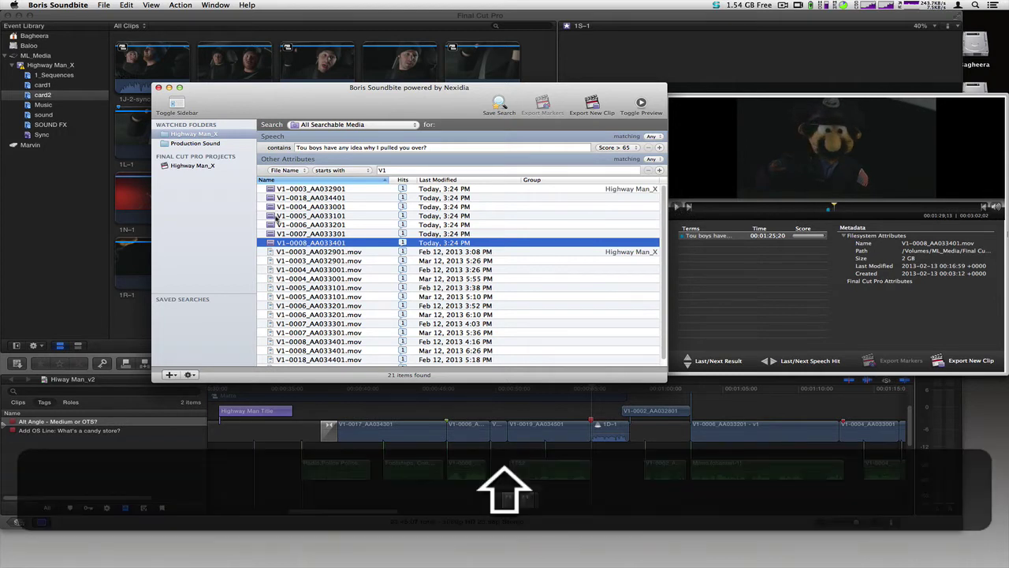
shift+click(276, 216)
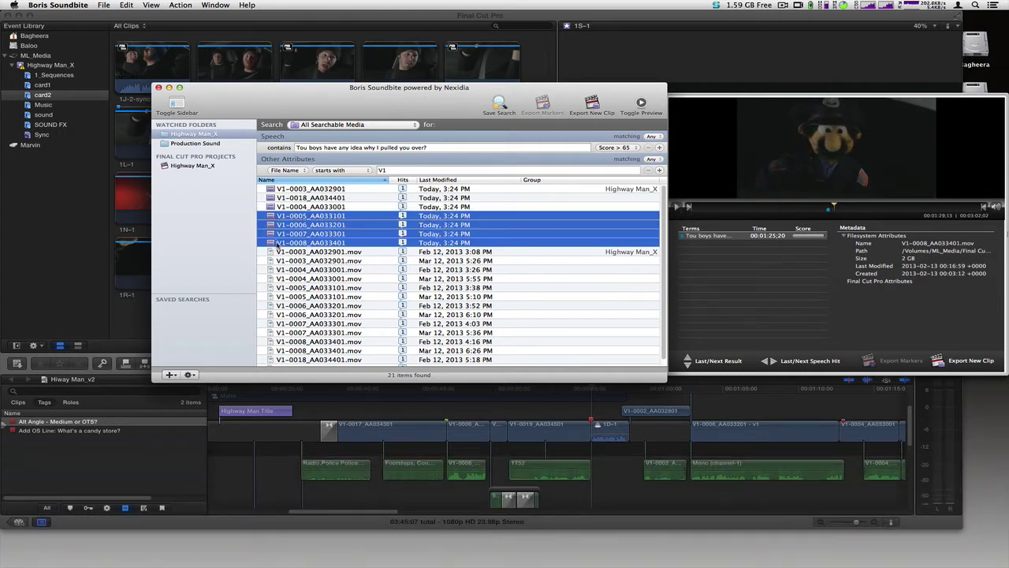
click(103, 6)
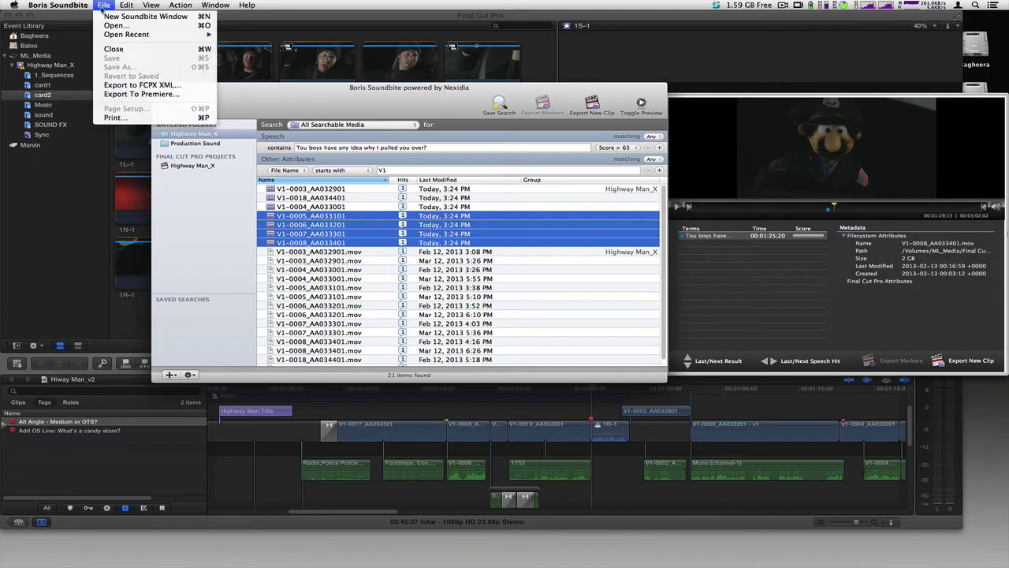
click(104, 84)
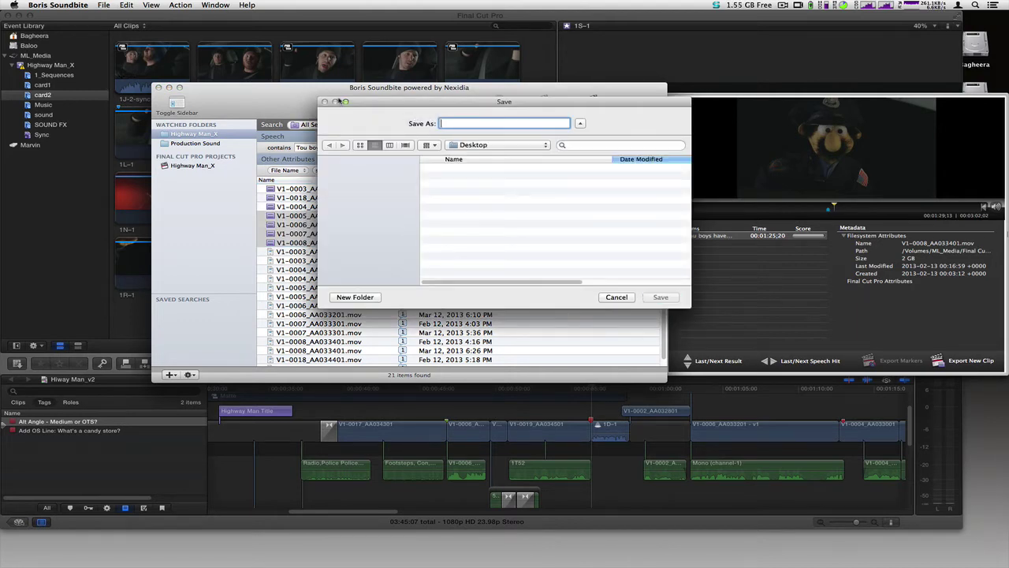
text(Back t)
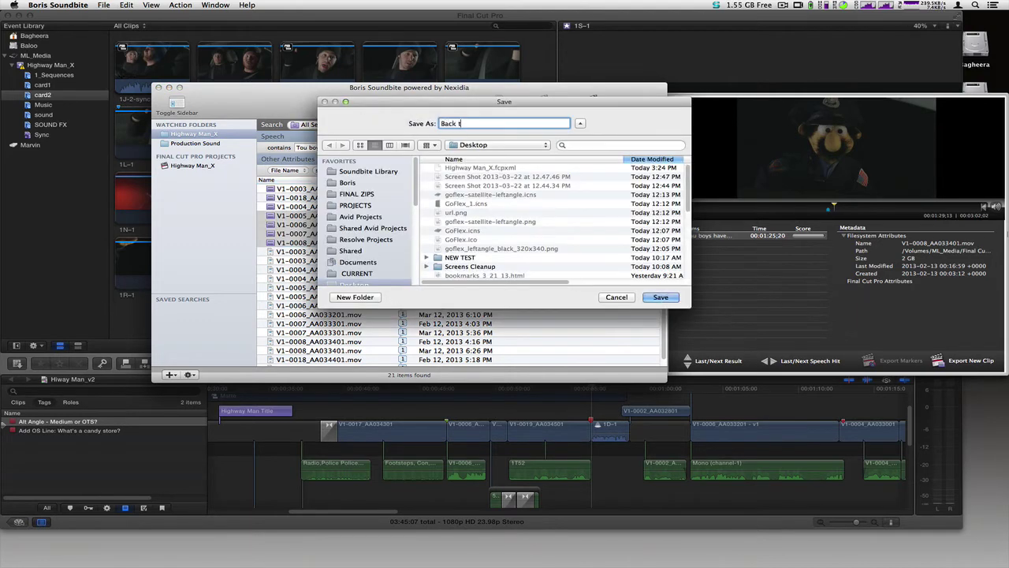
text(o FCPX)
key(Return)
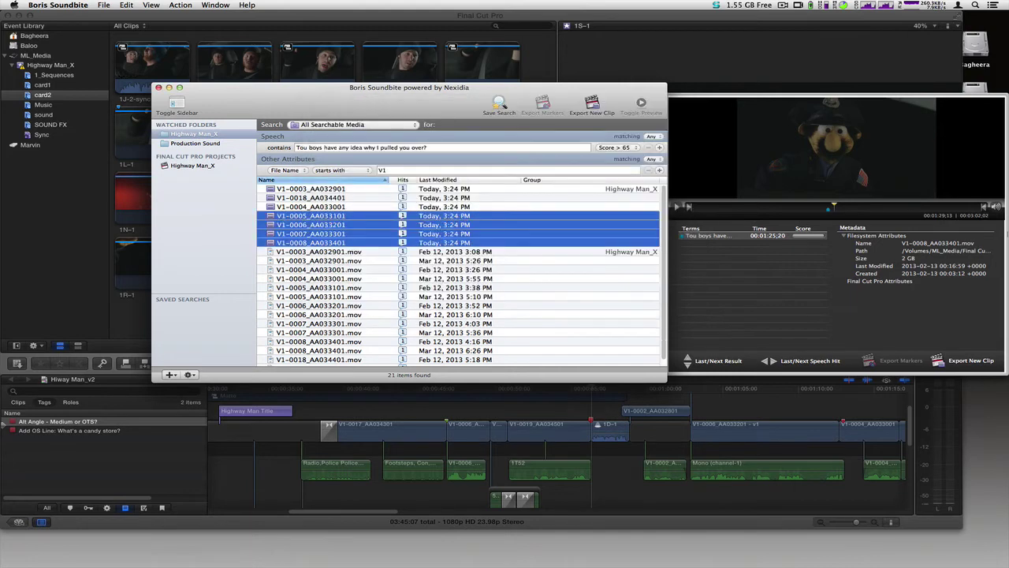
Switch to Final Cut Pro, import Back to FCP X.fcpxml from the Desktop and open the newly added event
key(super+Tab)
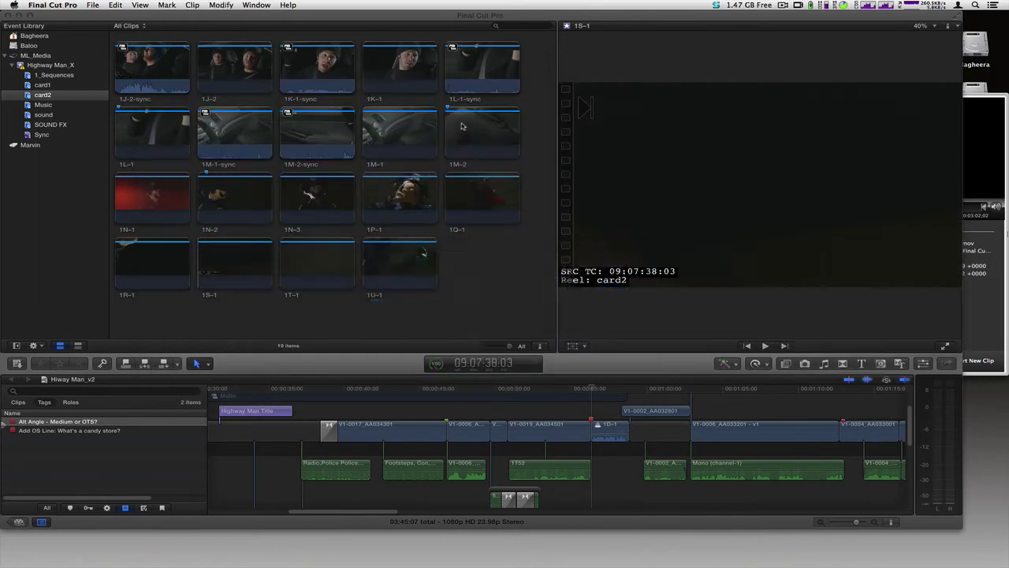
click(94, 5)
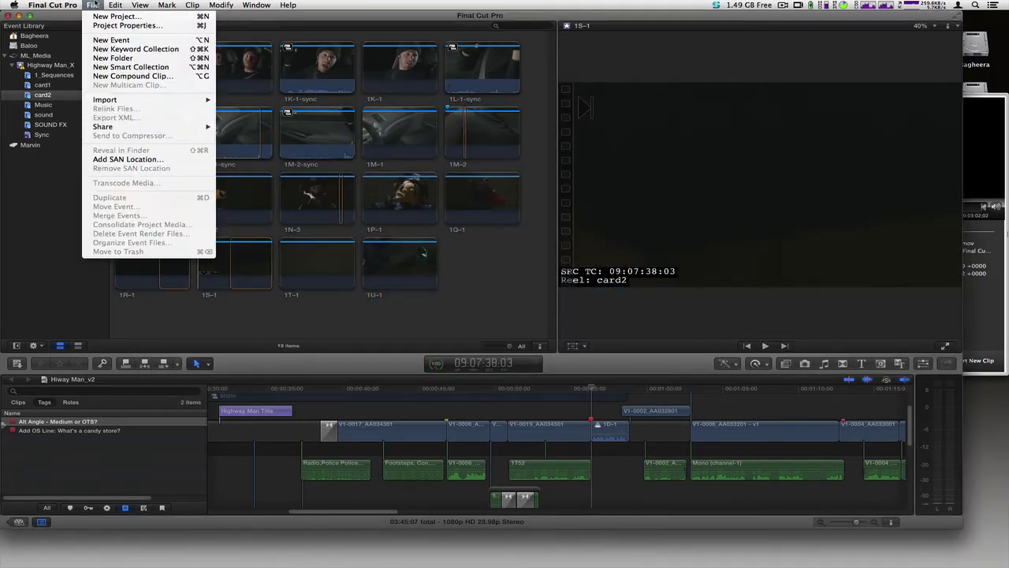
mouse_move(117, 100)
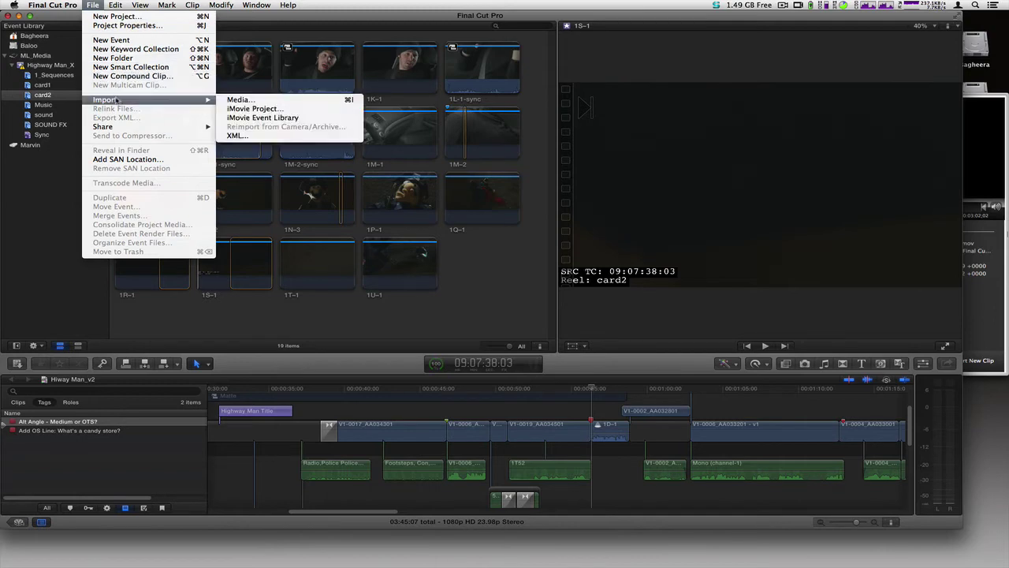
click(238, 135)
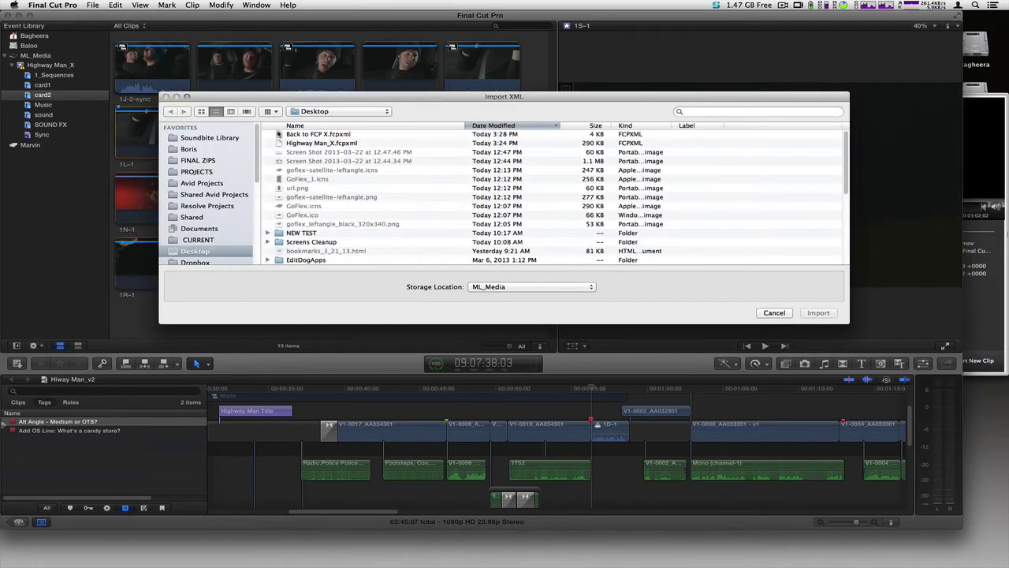
double_click(277, 134)
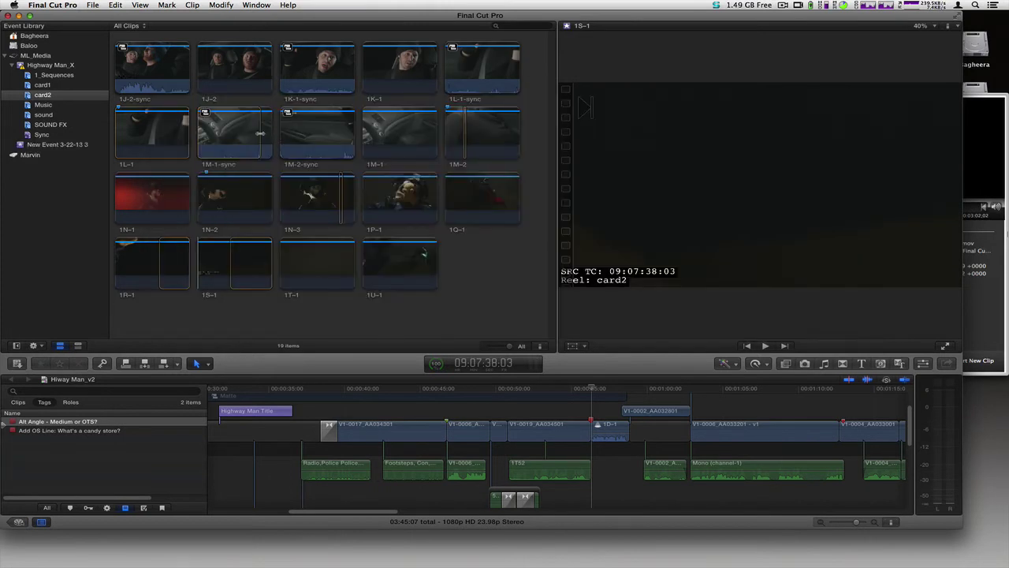
click(49, 145)
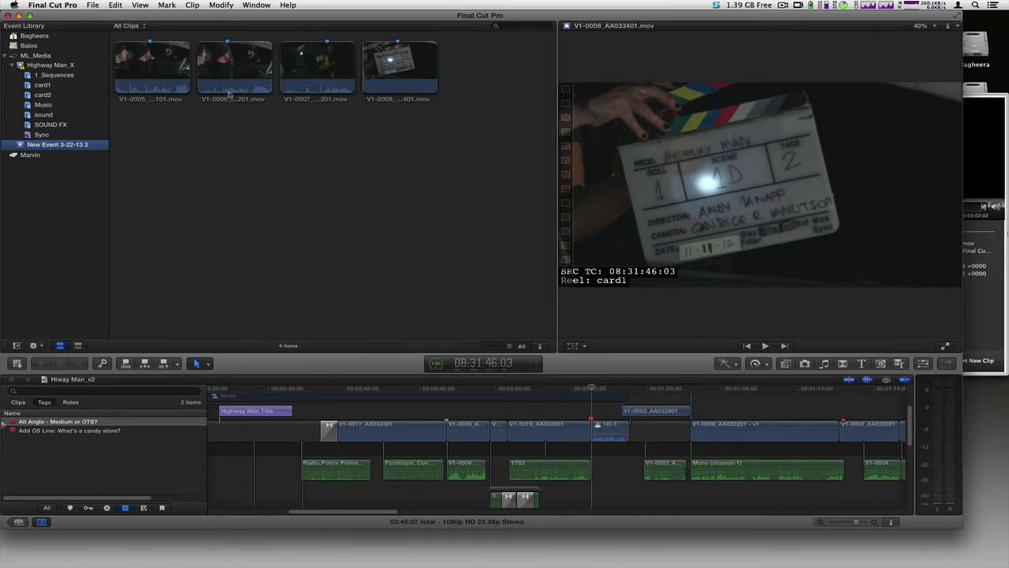
Reveal V1-0005_AA033101.mov in the Finder, check the folder path of its original media, and hide the Finder
click(143, 57)
right_click(142, 55)
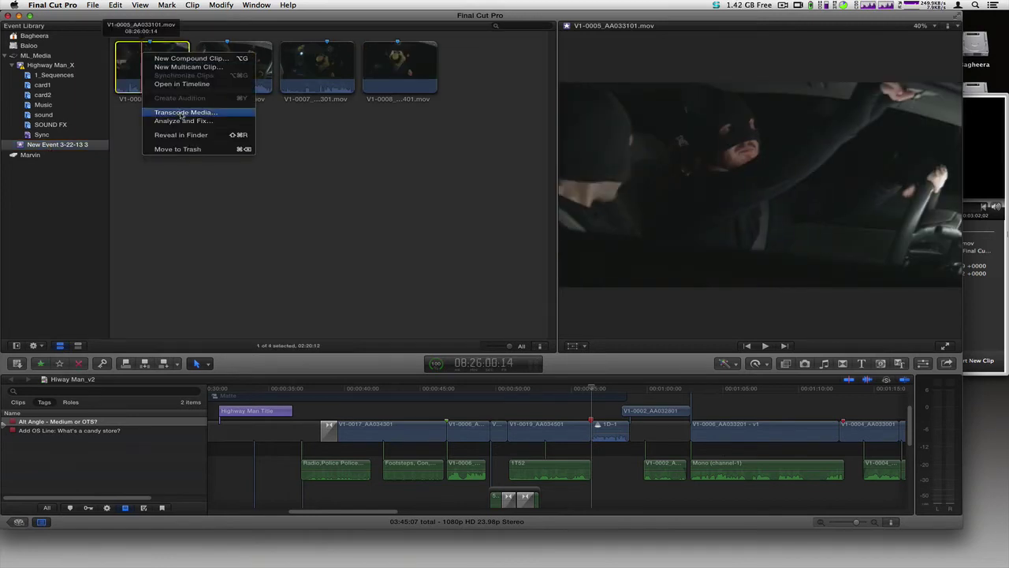
click(250, 137)
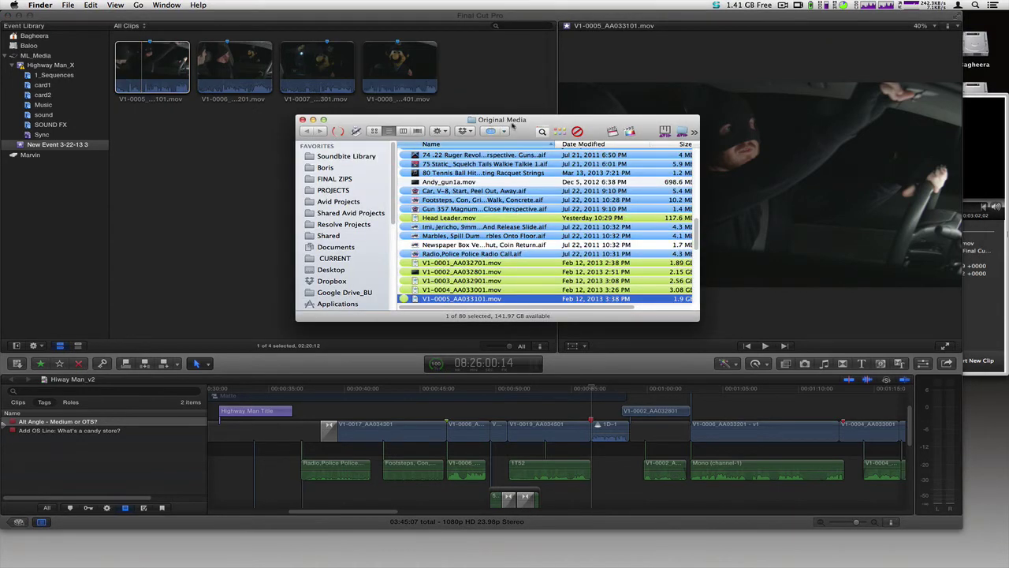
super+click(514, 122)
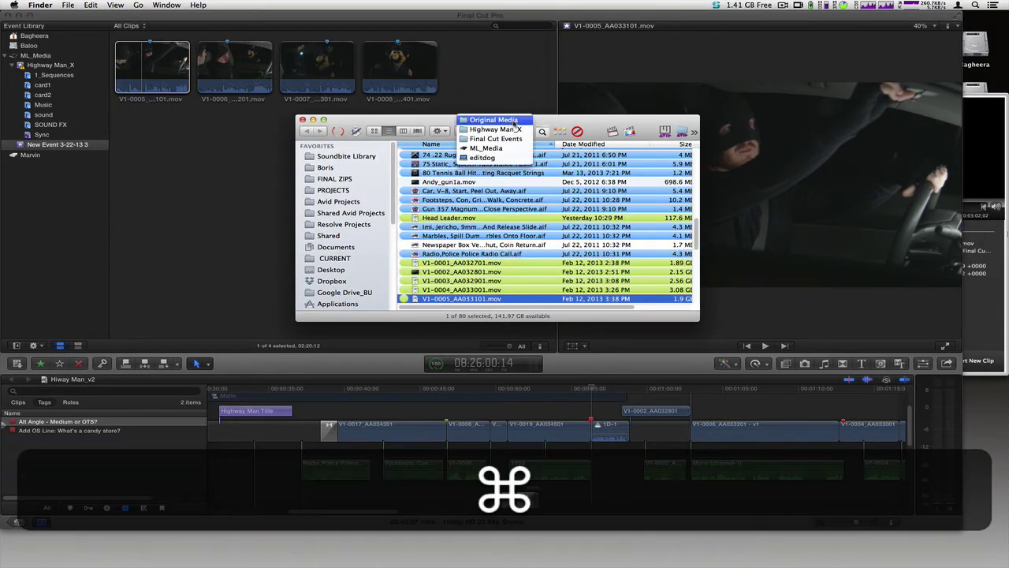
key(super+h)
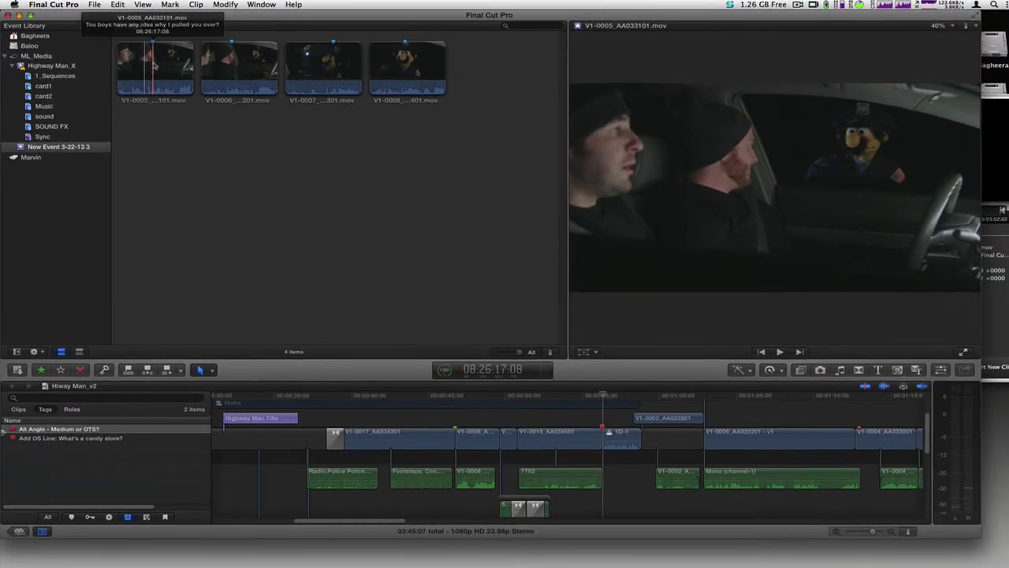
Play V1-0005_AA033101.mov from its marker in the new event, and stop after the spoken line
click(287, 123)
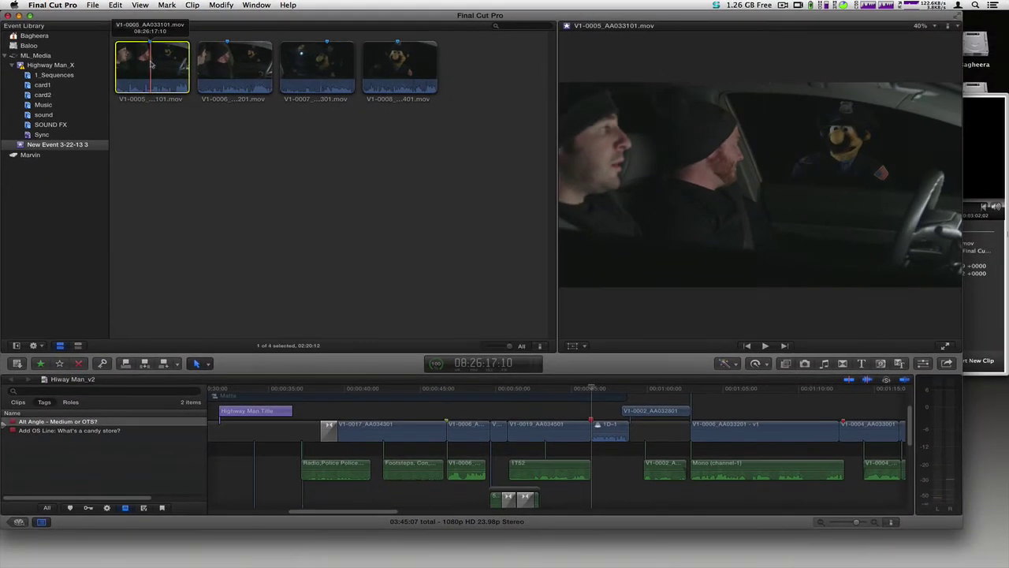
key(space)
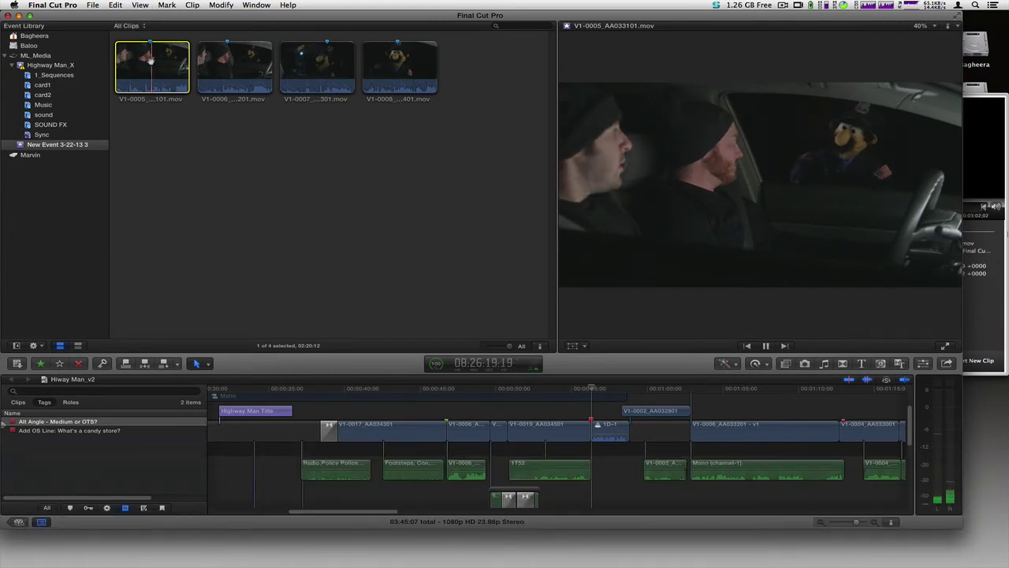
key(space)
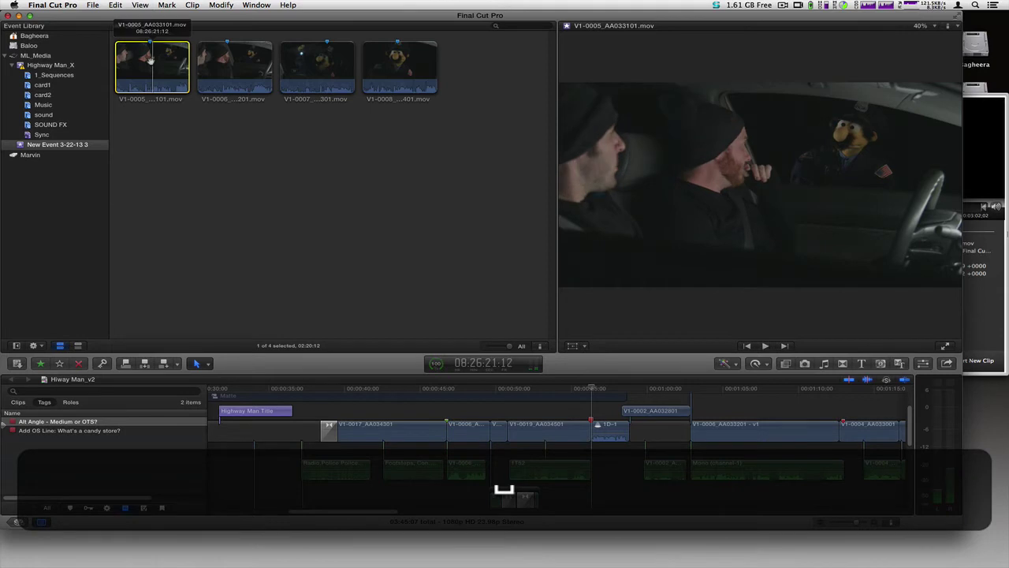
Jump forward through the clip markers to the one in V1-0008_AA033401.mov, and back to the one in V1-0005_AA033101.mov
key(ctrl)
key(ctrl+apostrophe)
key(ctrl+apostrophe)
key(ctrl+apostrophe)
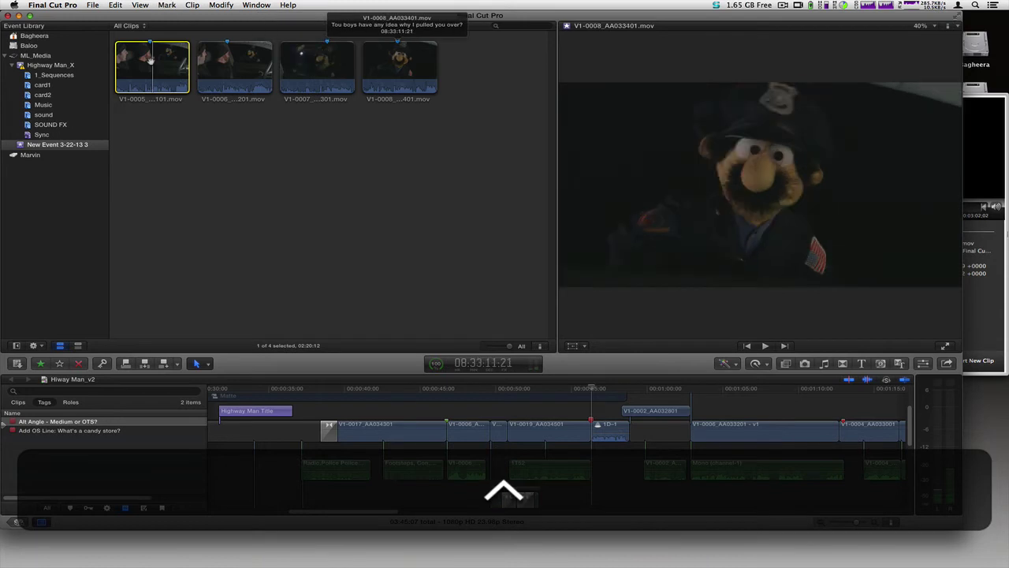
key(ctrl+semicolon)
key(ctrl+semicolon)
key(ctrl+semicolon)
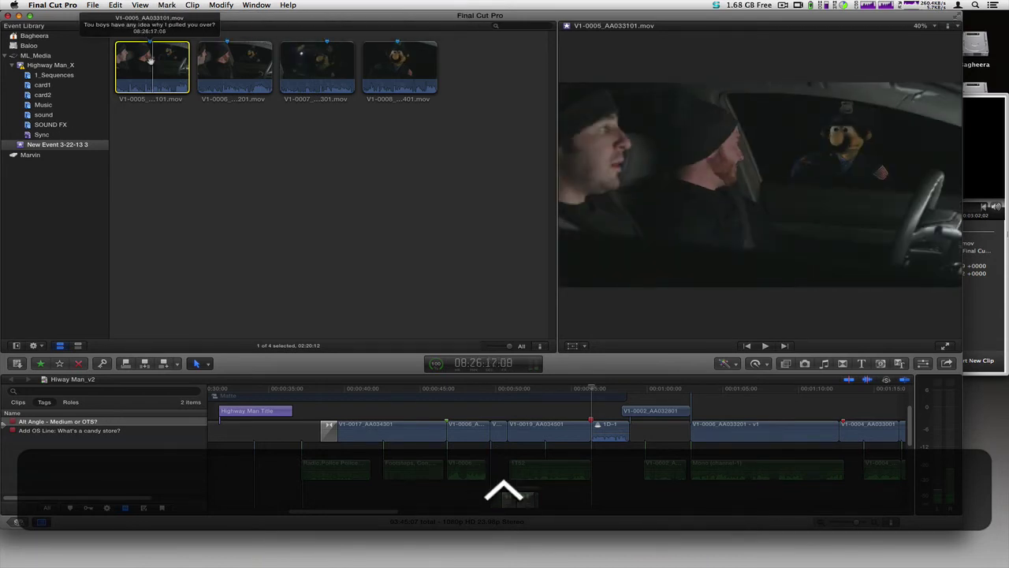
Play the line at each clip's marker from V1-0005_AA033101.mov through V1-0008_AA033401.mov, and stop playback at the last one
key(space)
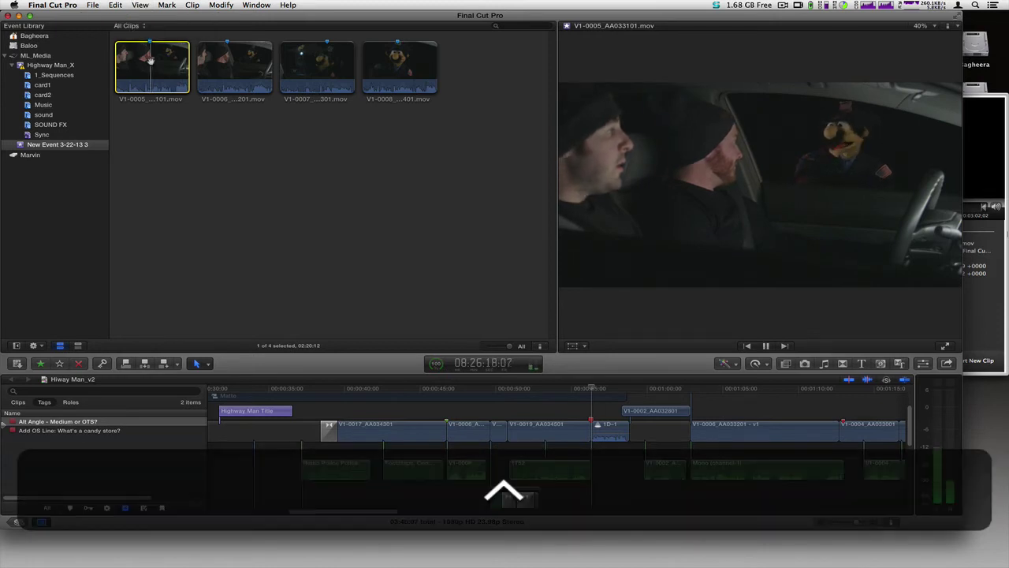
key(ctrl+apostrophe)
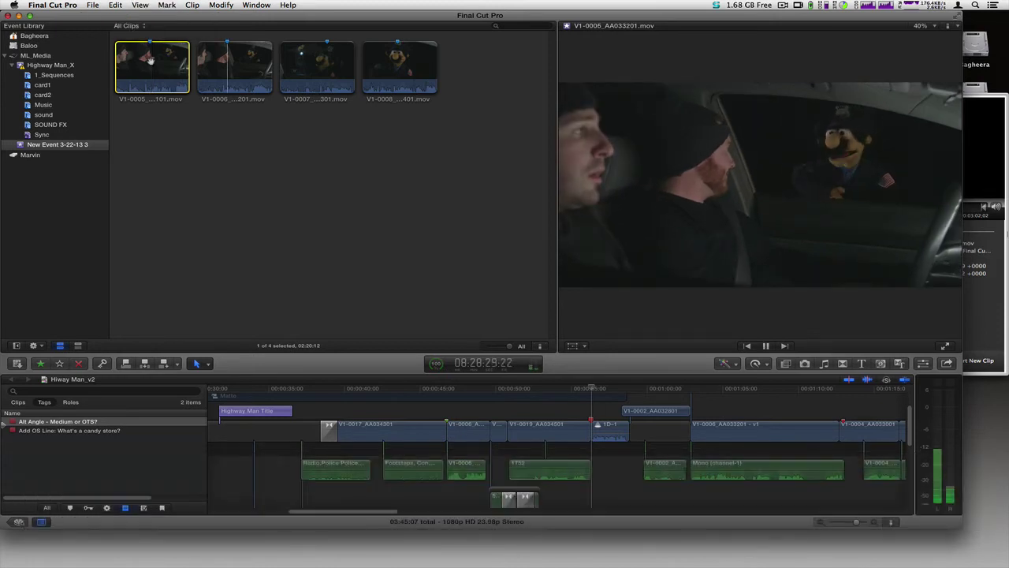
key(ctrl+apostrophe)
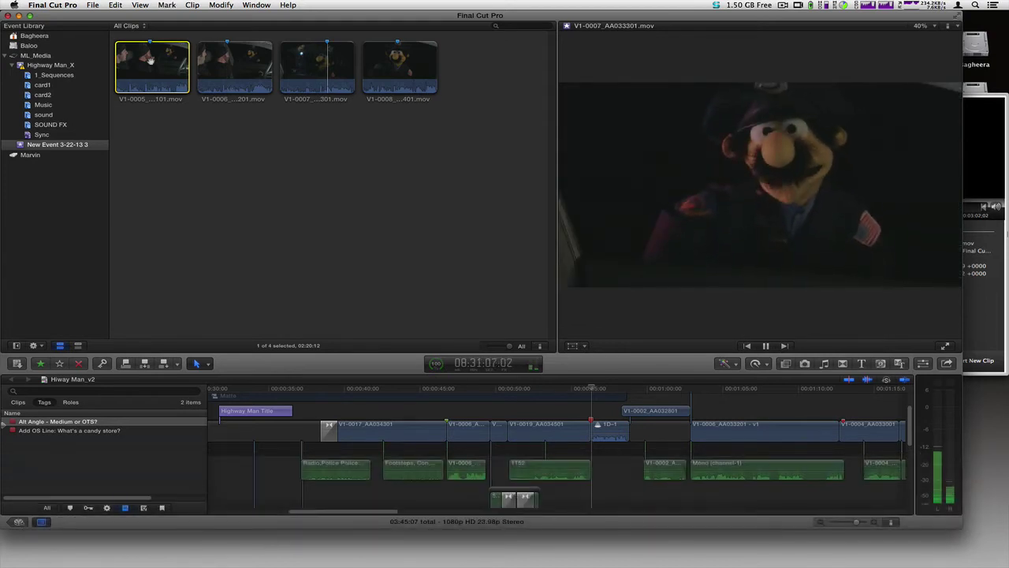
key(ctrl+apostrophe)
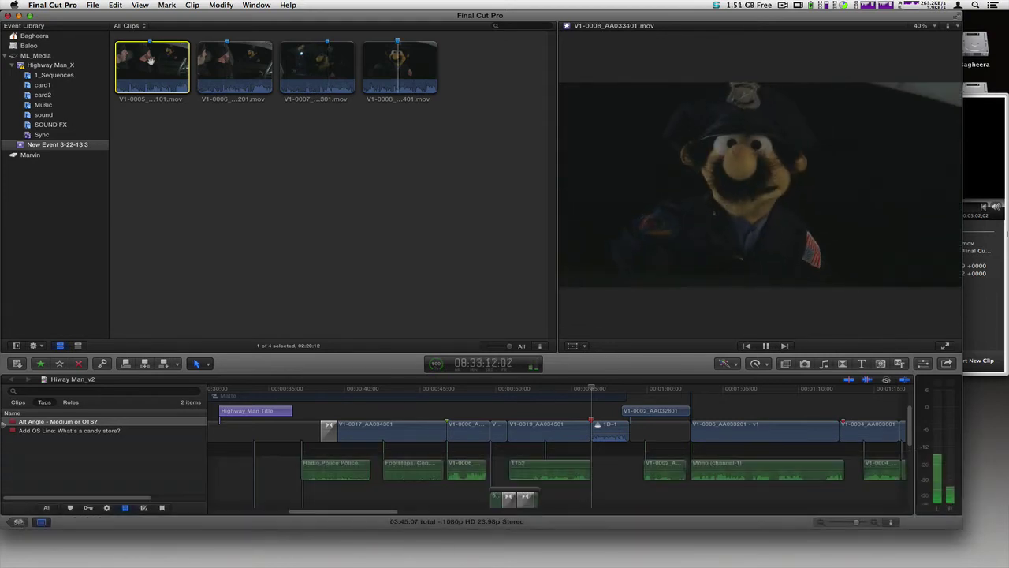
key(space)
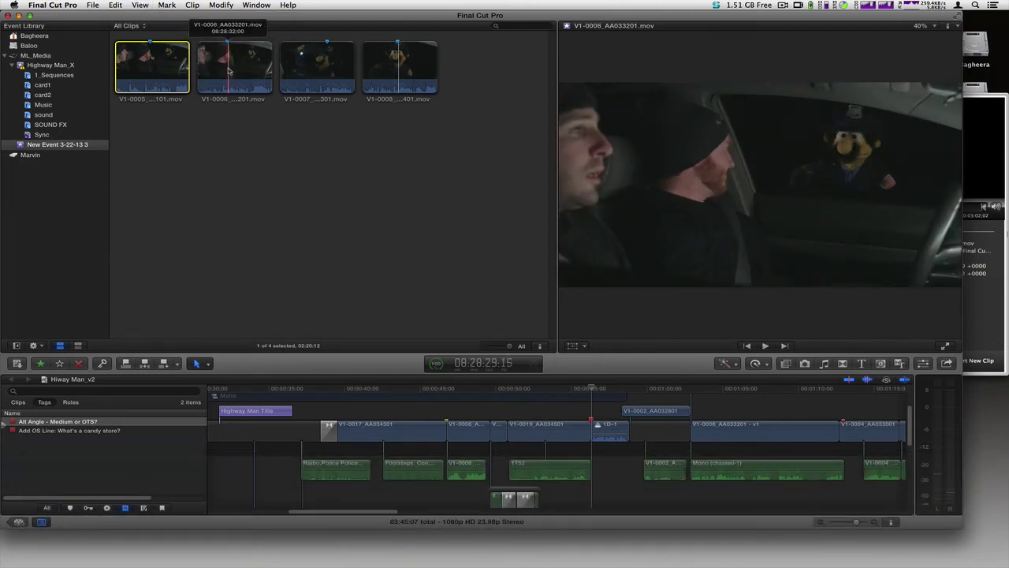
Mark a range about 02:17 long around the marker in V1-0006_AA033201.mov
click(227, 69)
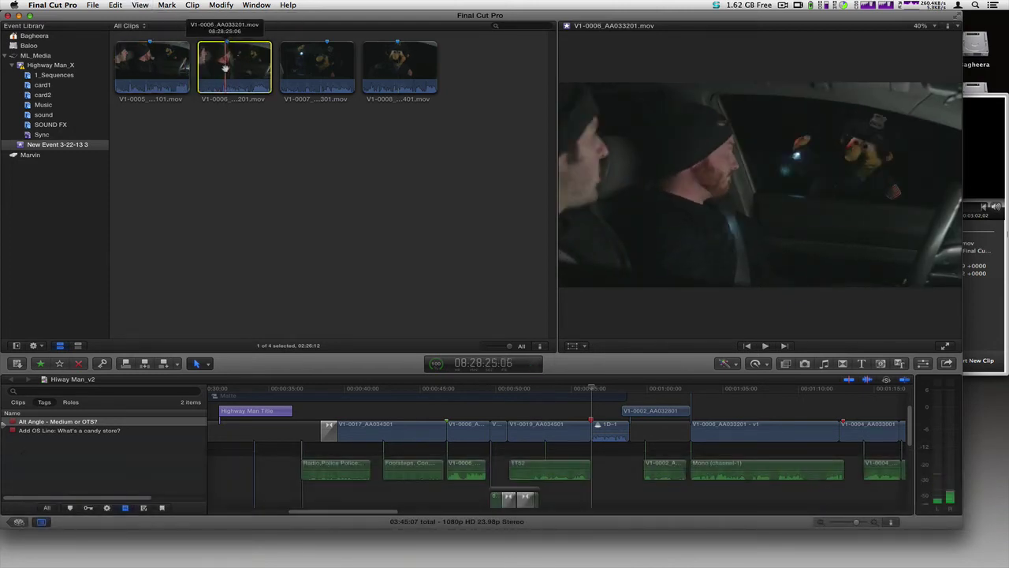
drag(225, 68, 227, 68)
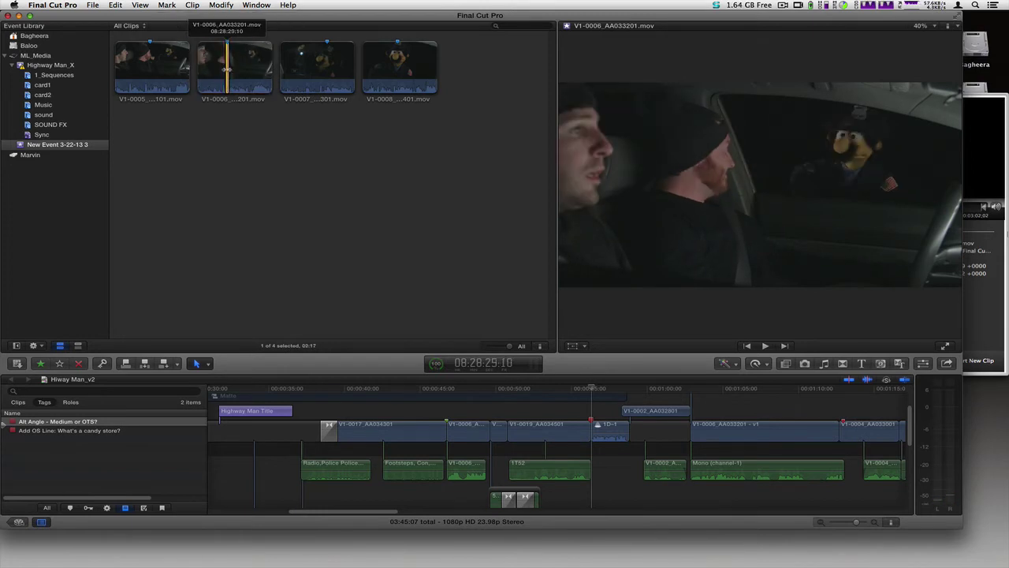
Show the event clips as a list and expand all four V1 clips to reveal their markers
click(78, 346)
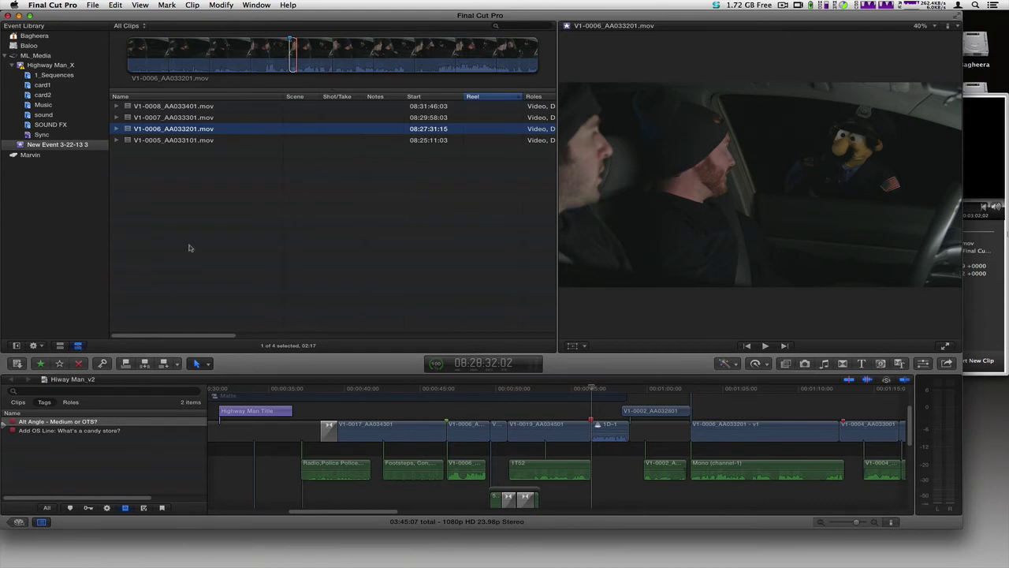
click(117, 141)
click(117, 129)
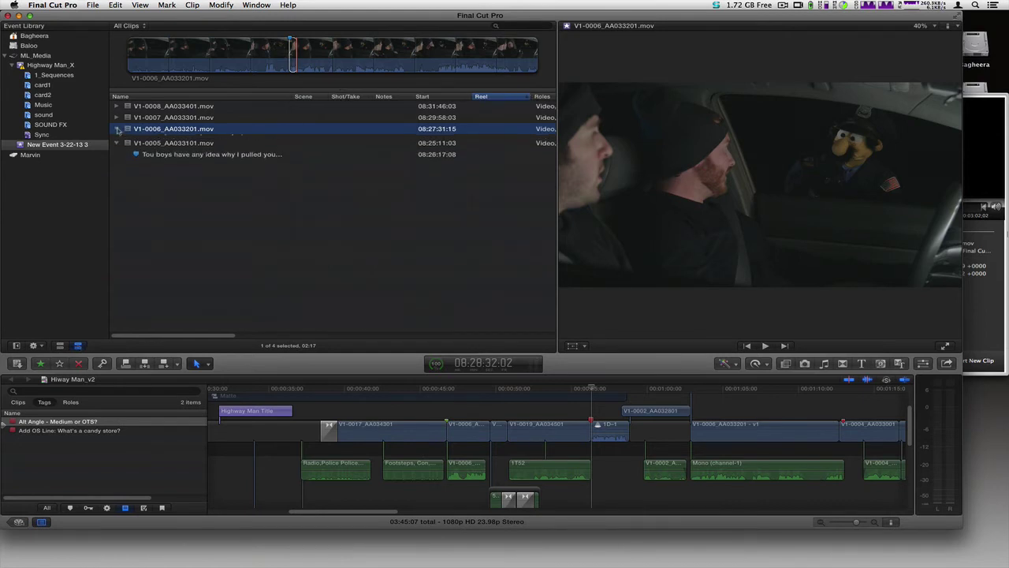
click(117, 116)
click(116, 105)
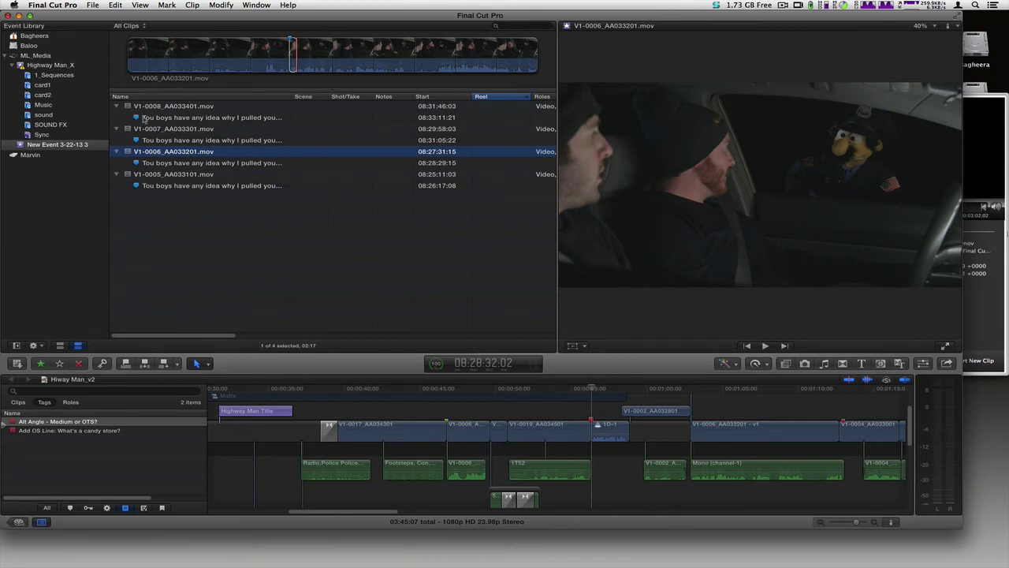
Play the marked line in V1-0008_AA033401.mov, V1-0007_AA033301.mov and V1-0006_AA033201.mov from their listed markers, and stop playback
click(142, 118)
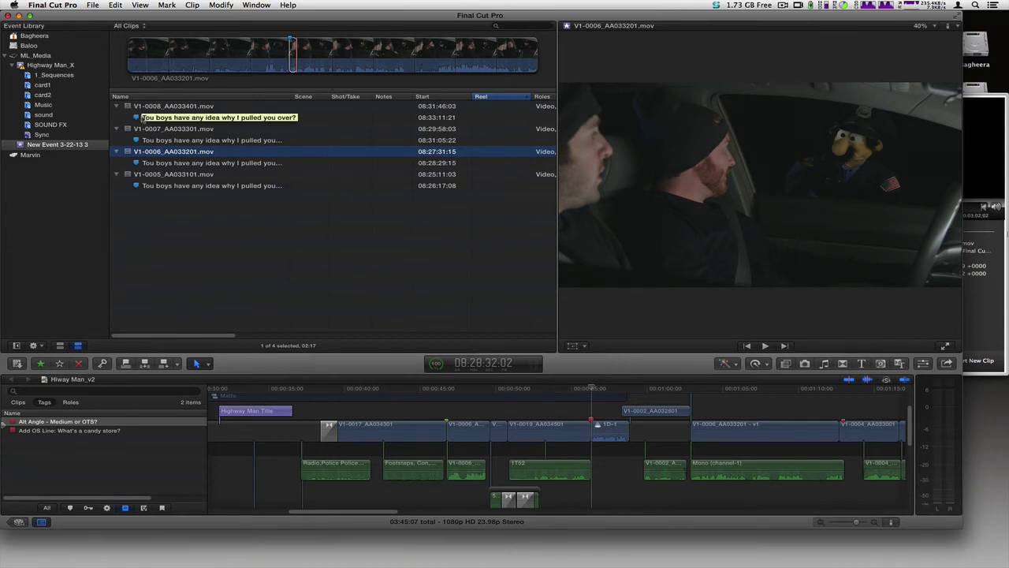
key(space)
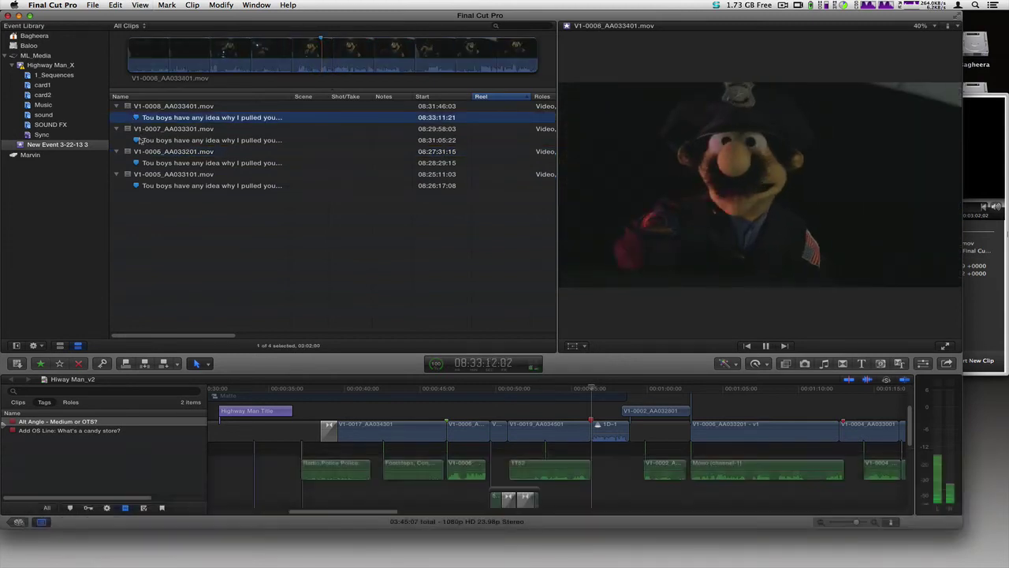
click(140, 140)
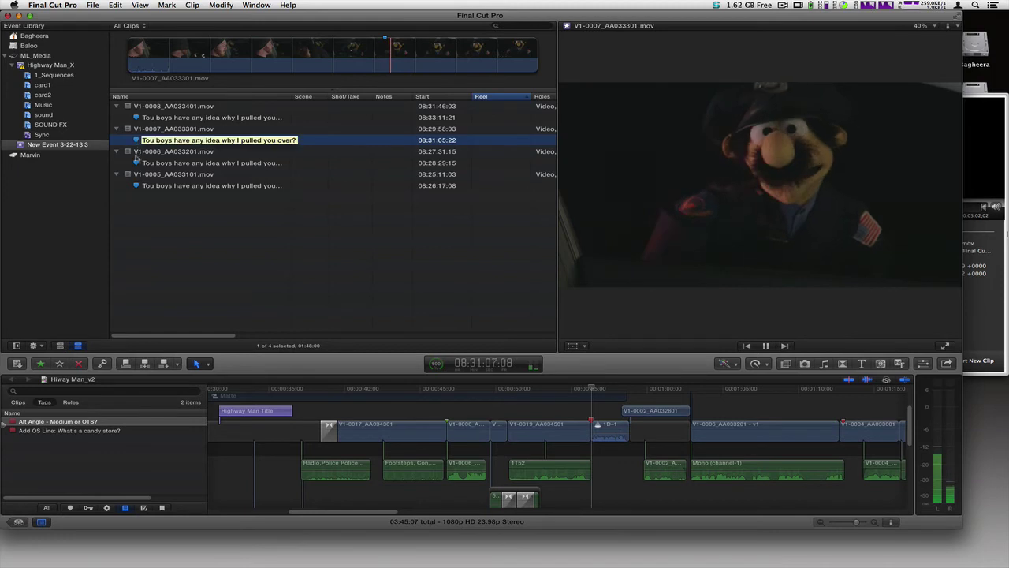
click(138, 163)
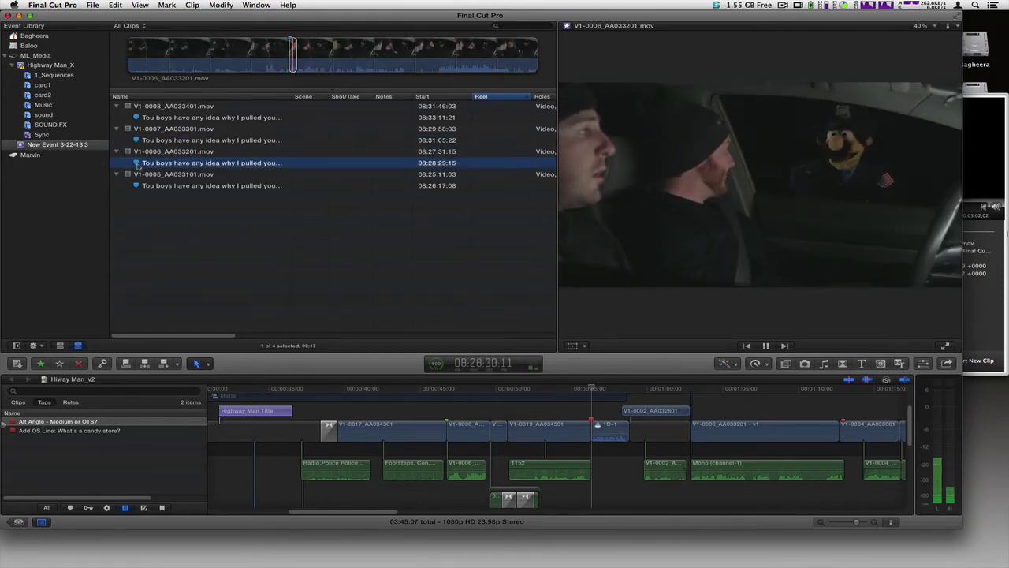
key(space)
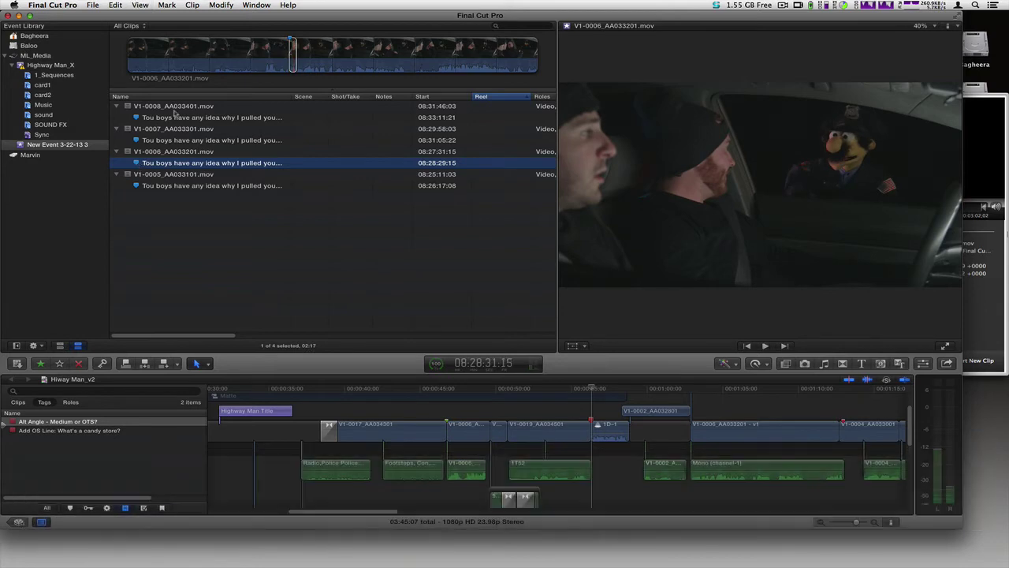
Replace 1D-1 in the timeline with the marked dialogue range and add it to the audition
click(291, 61)
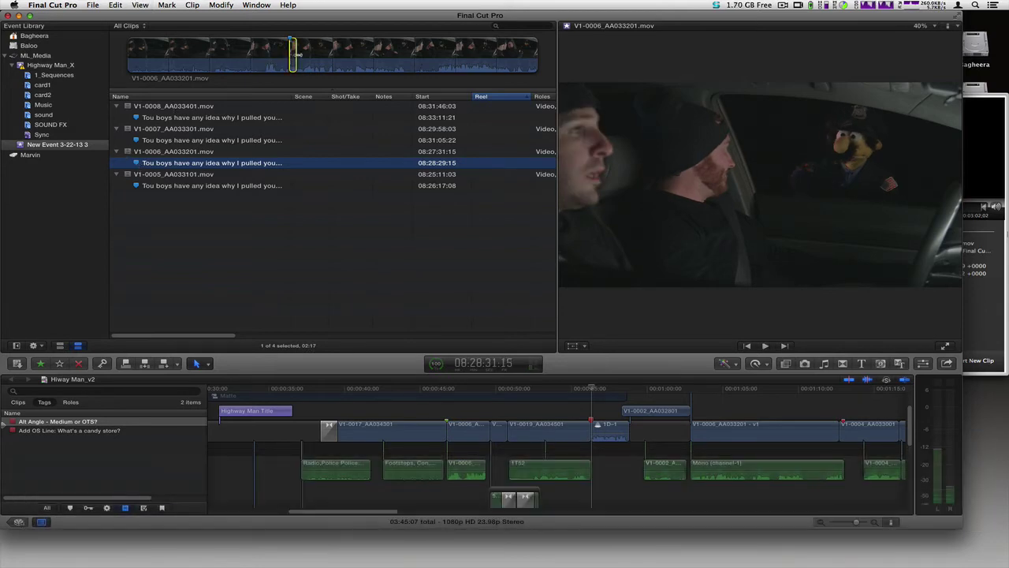
drag(293, 61, 606, 425)
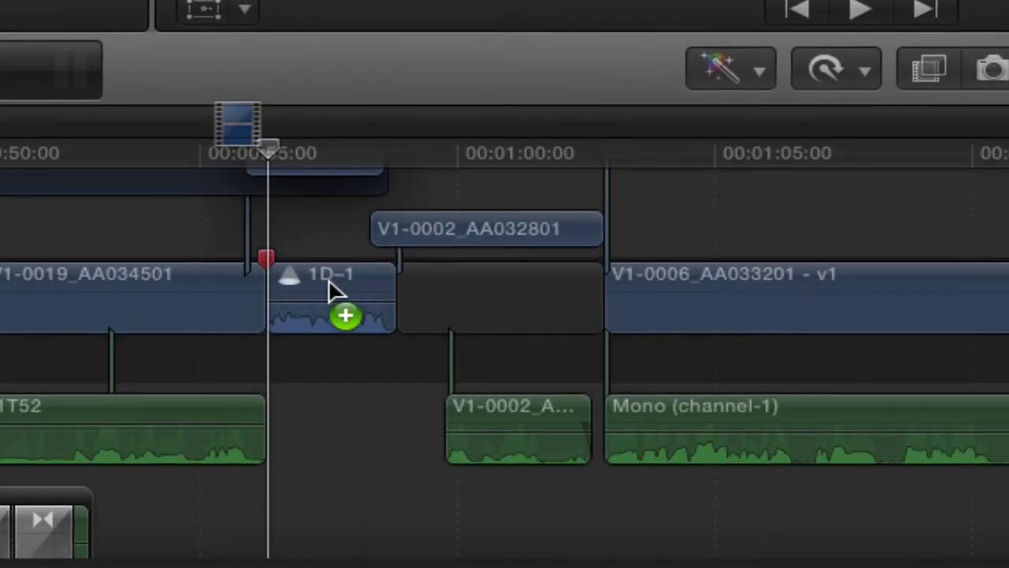
drag(330, 284, 331, 285)
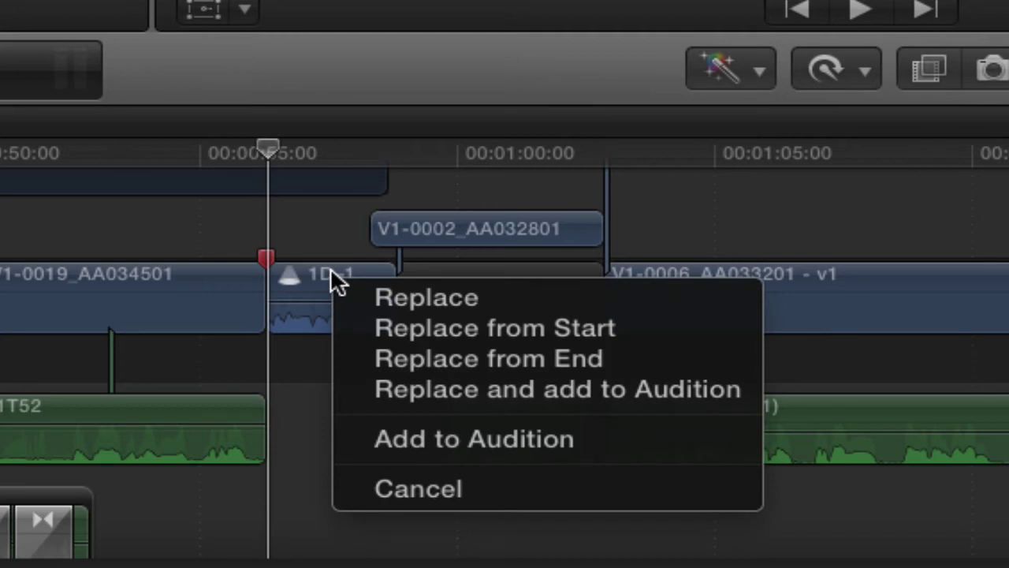
click(368, 390)
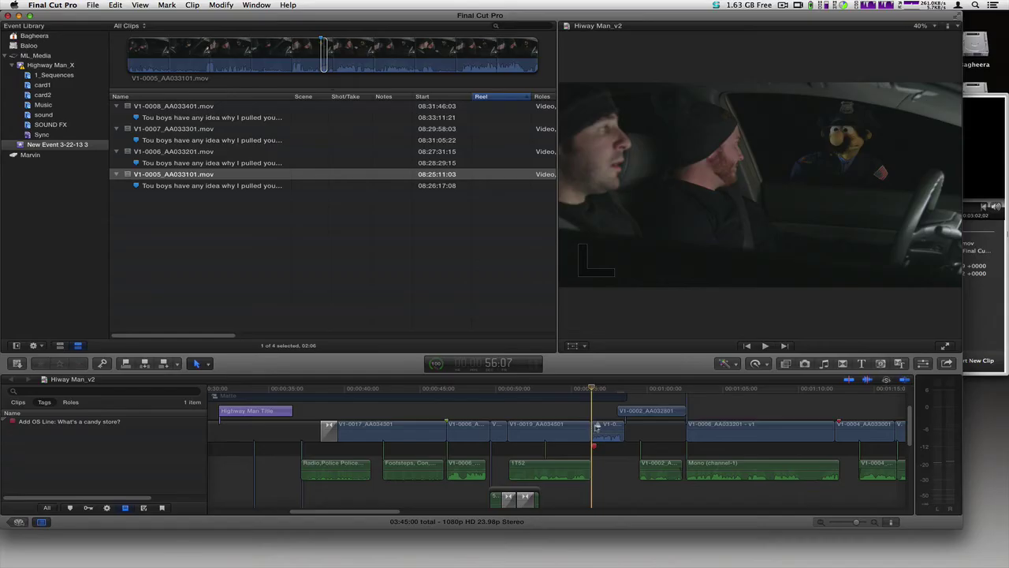
Open the audition on the timeline clip, preview the 1D-1 pick, and choose the alternate V1 take as the pick
click(289, 274)
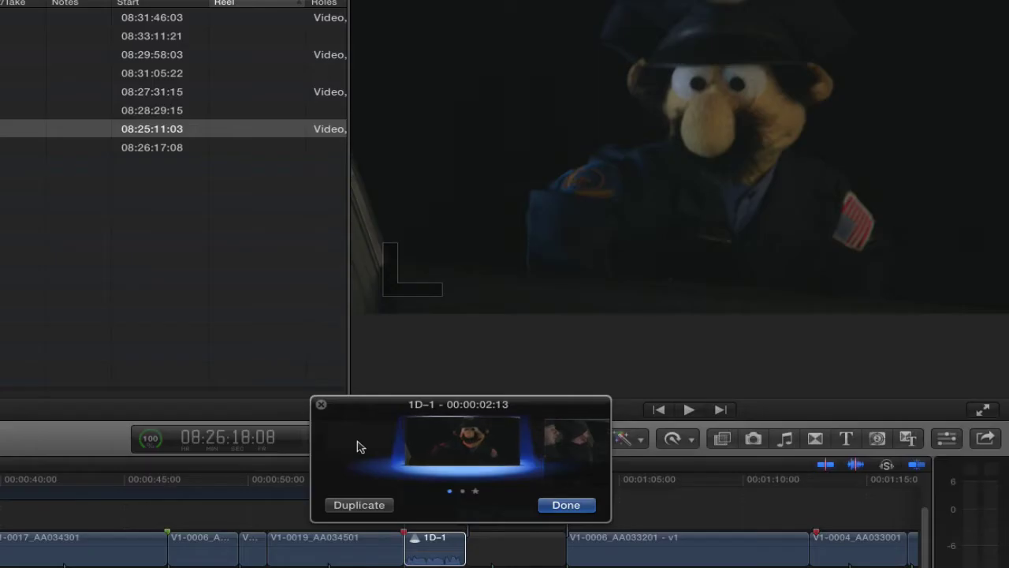
key(space)
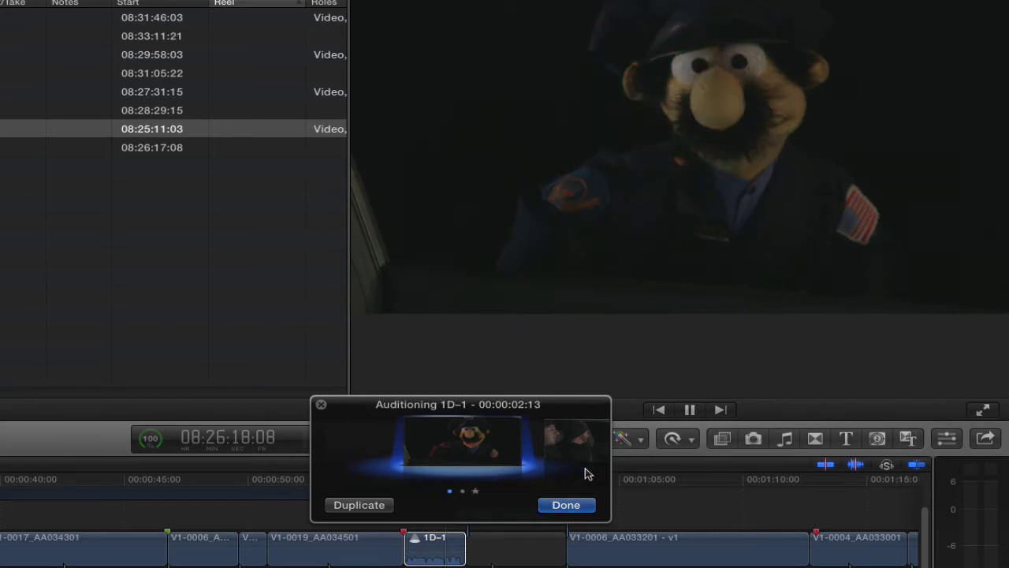
click(559, 447)
key(space)
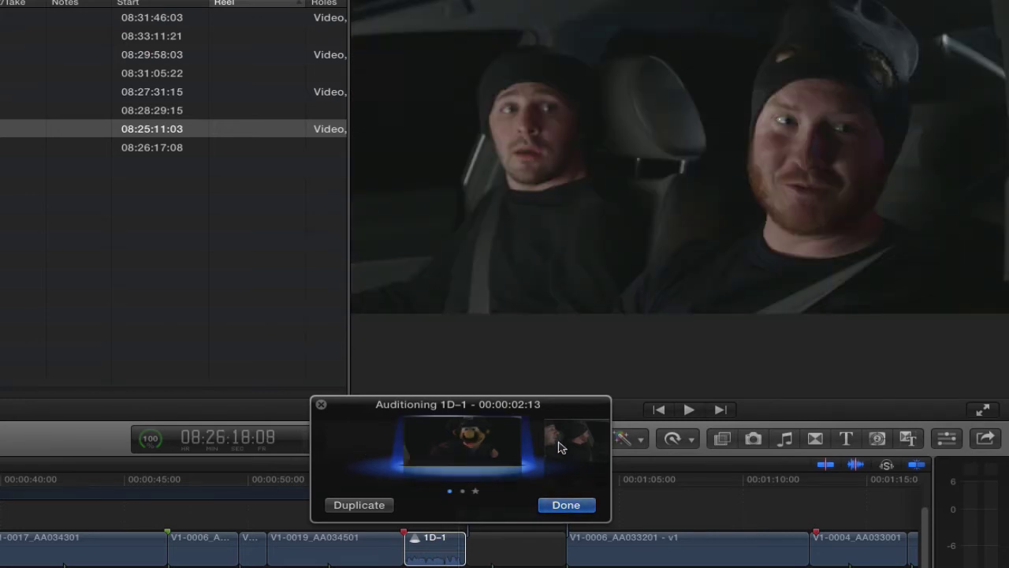
click(559, 447)
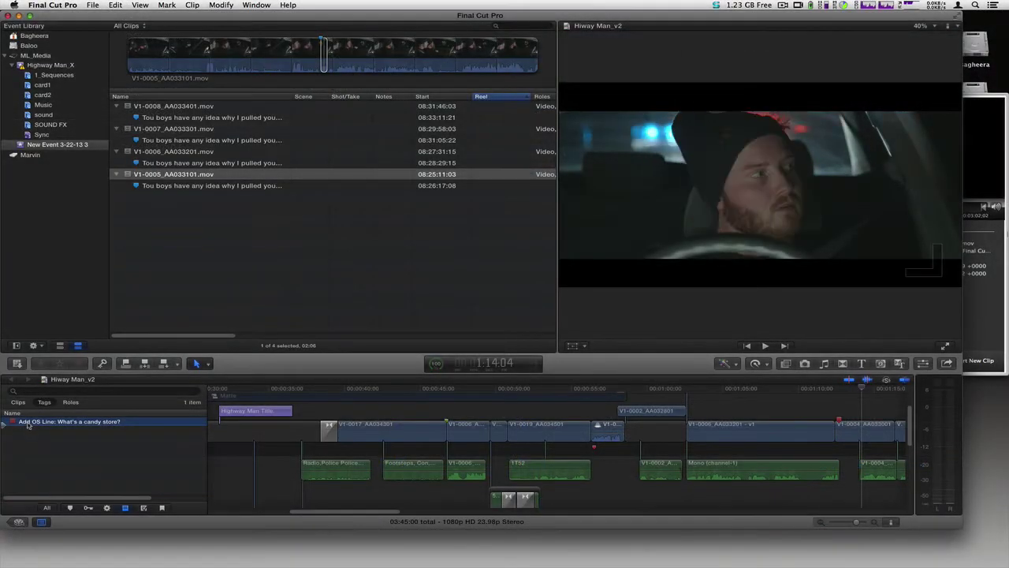
Copy the text "What's a candy store?" from the Add OS Line to-do marker and close the marker editor
double_click(28, 423)
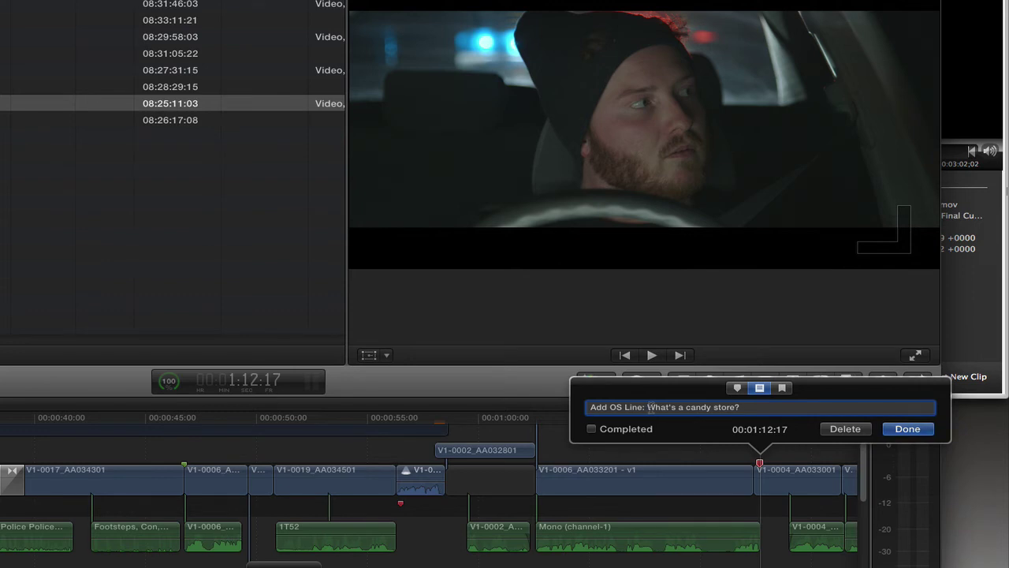
drag(649, 407, 737, 406)
key(super+c)
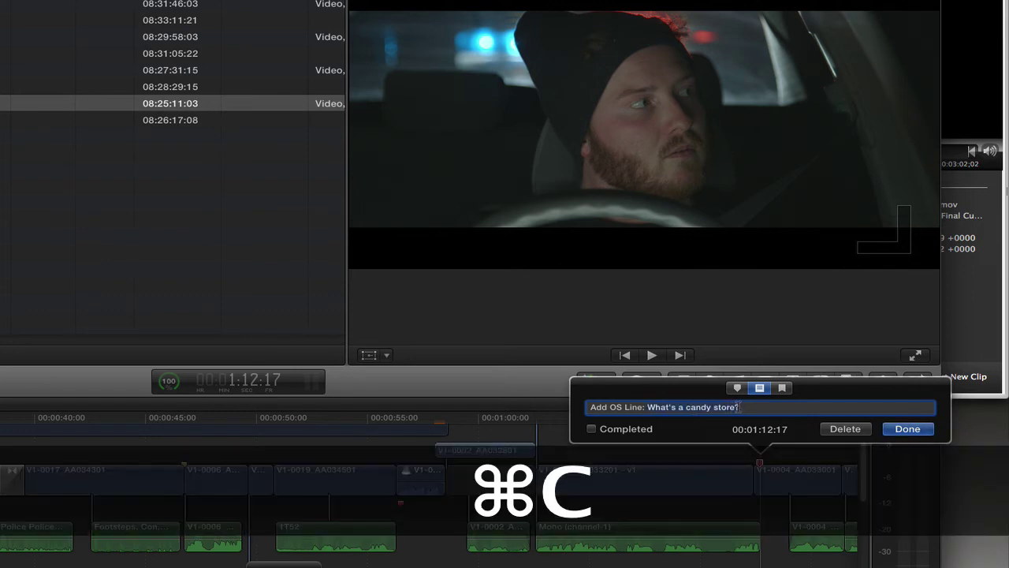
click(908, 429)
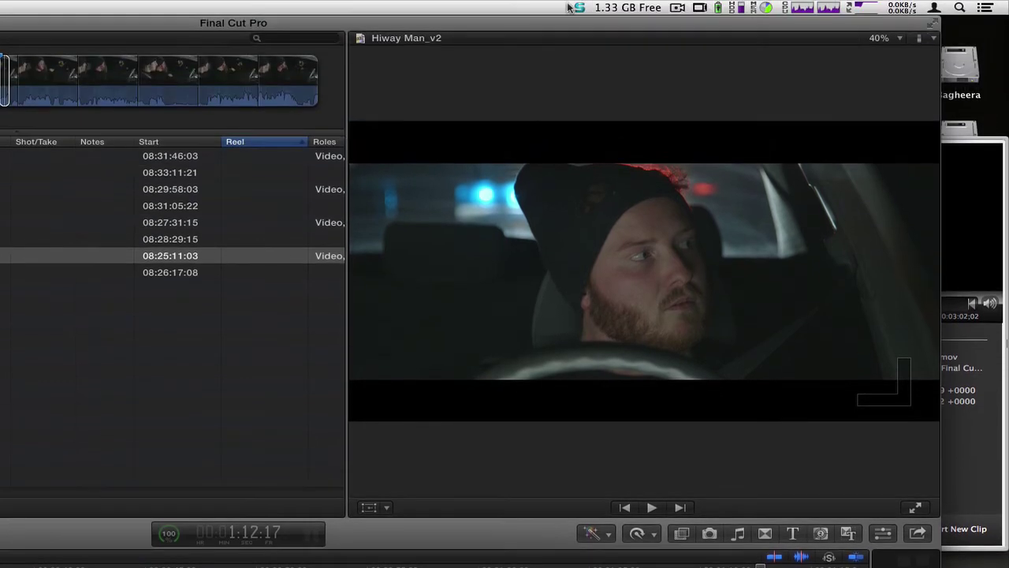
Search all media with Boris Soundbite for the copied line "What's a candy store?" and select the 1T53 result
click(580, 7)
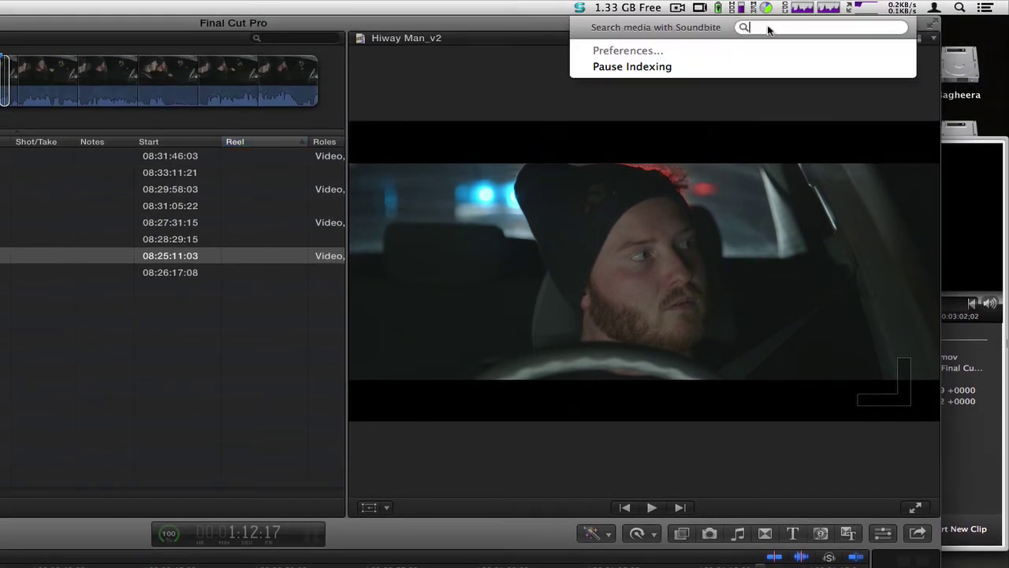
key(super+v)
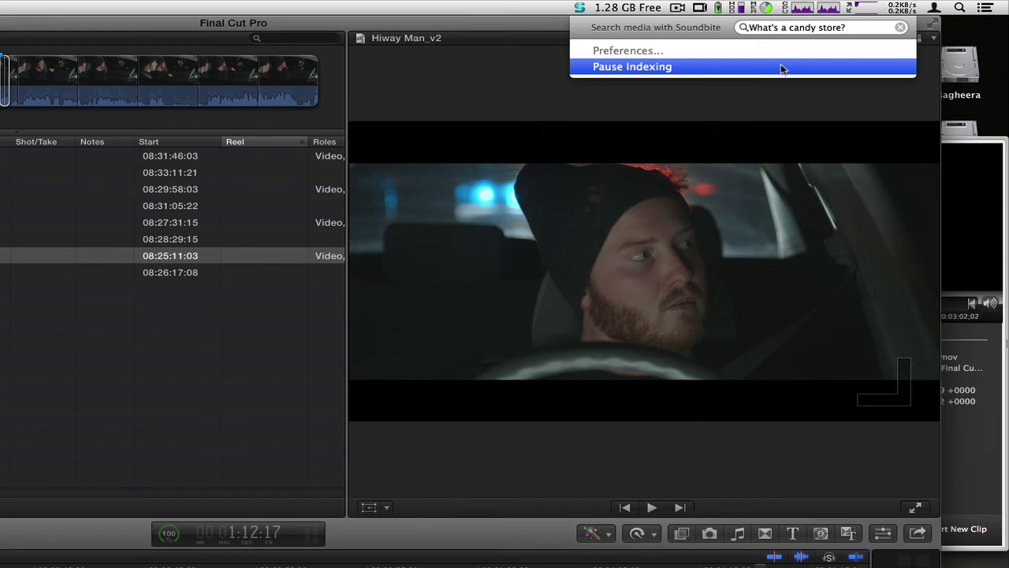
key(Return)
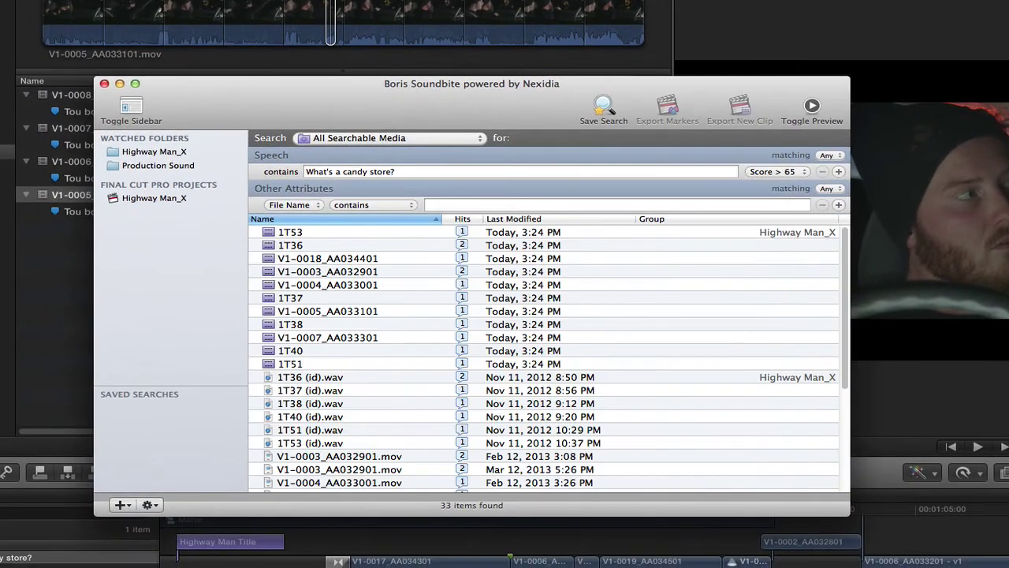
click(268, 237)
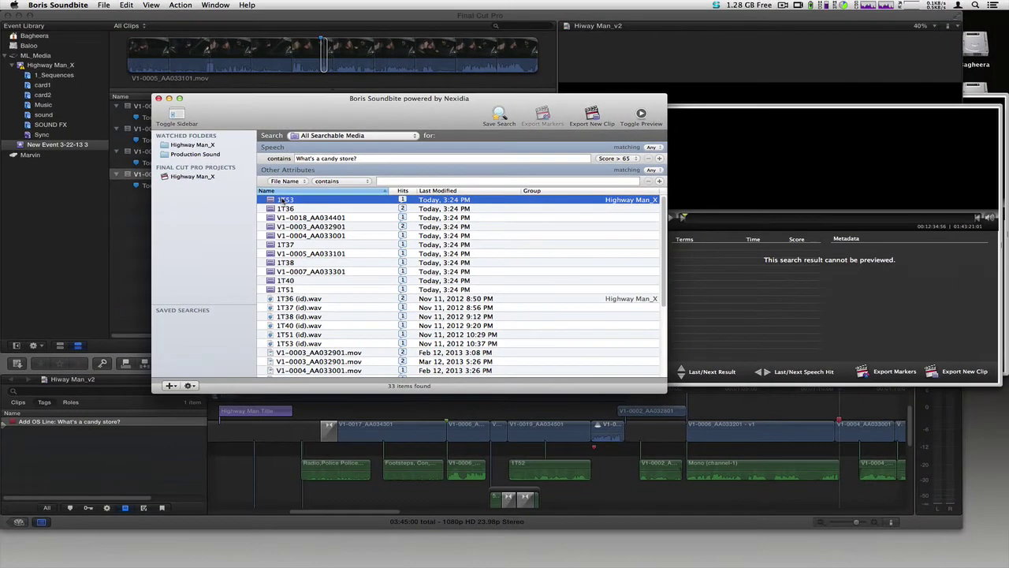
Preview the spoken line in the 1T36 and V1-0018_AA034401 search results
key(Down)
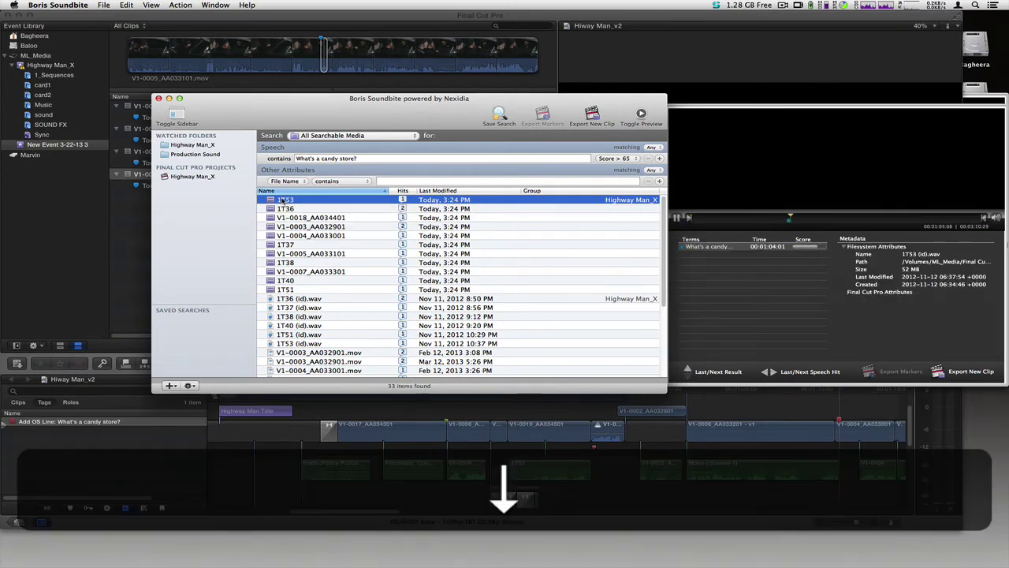
key(Right)
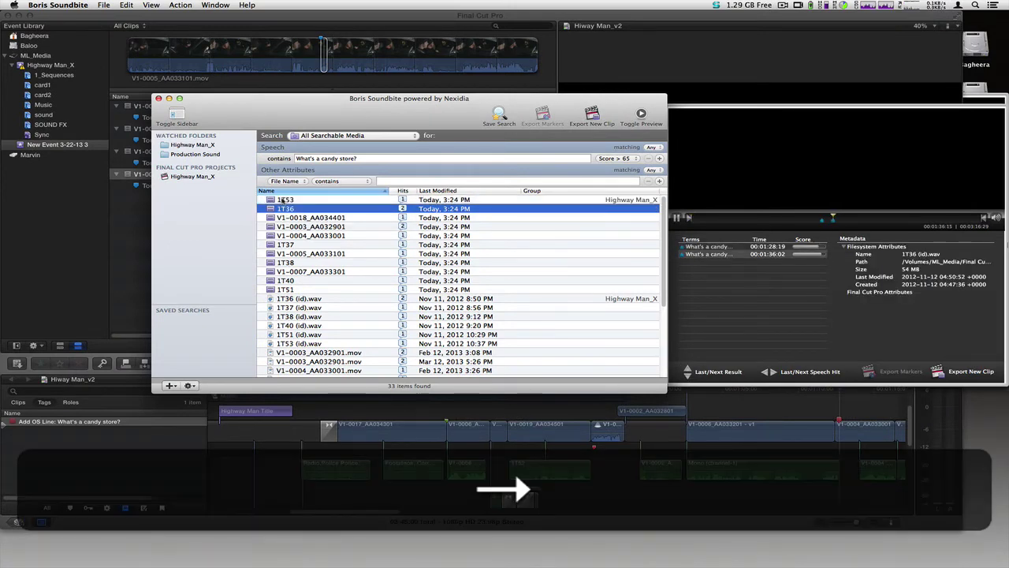
key(space)
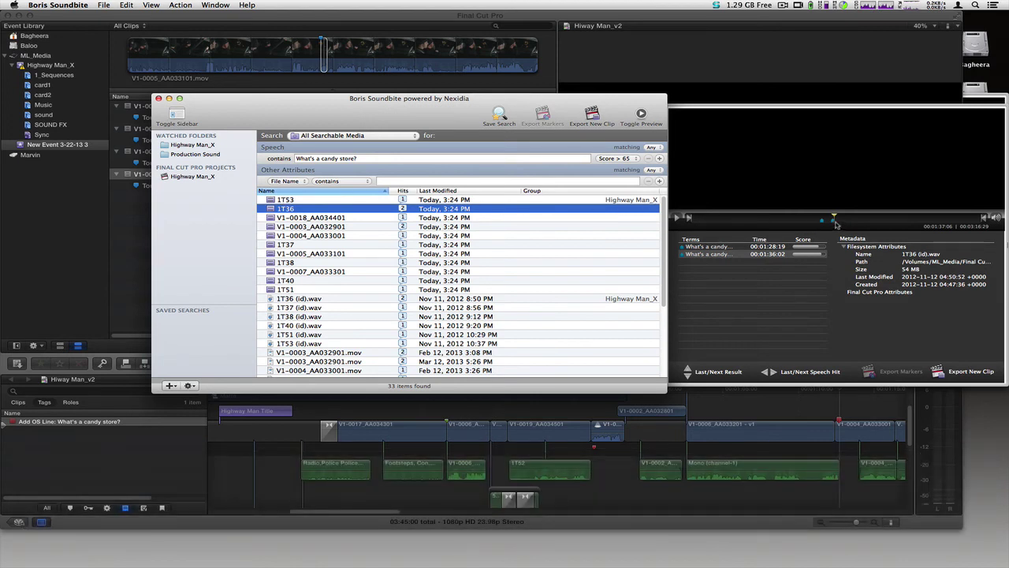
click(271, 218)
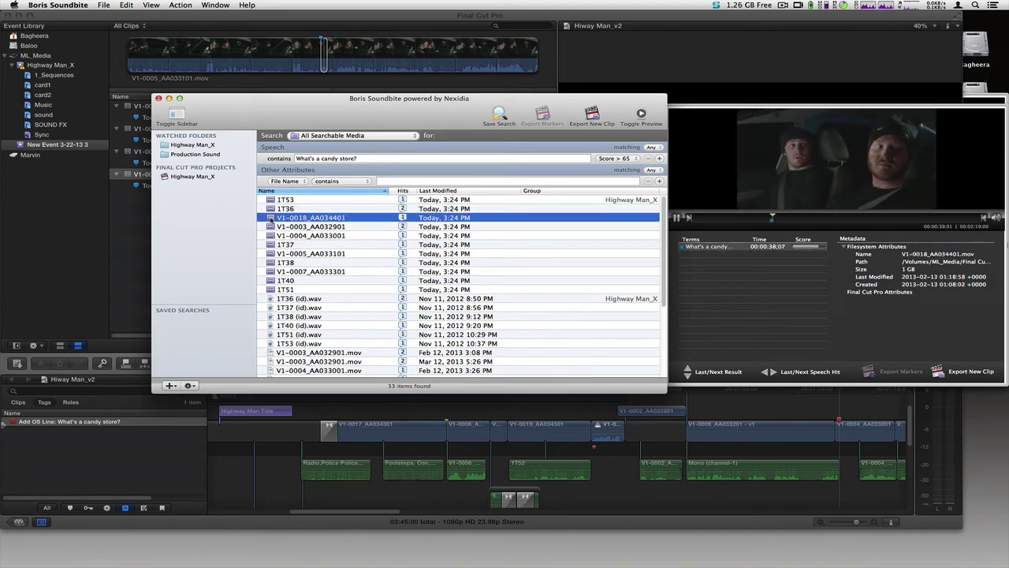
Preview the V1-0003_AA032901 search result and export it as a new clip for Final Cut Pro
key(Down)
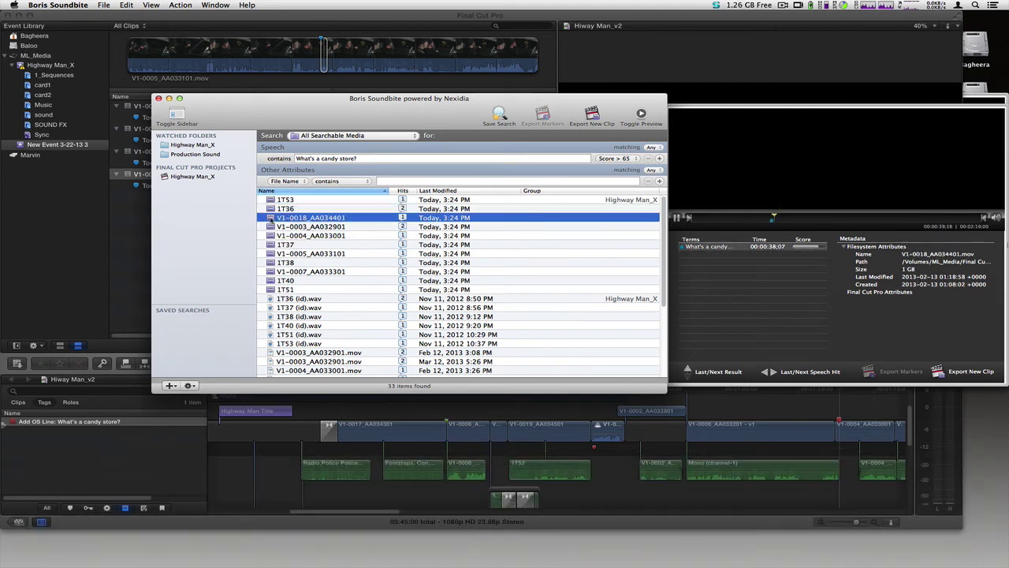
key(space)
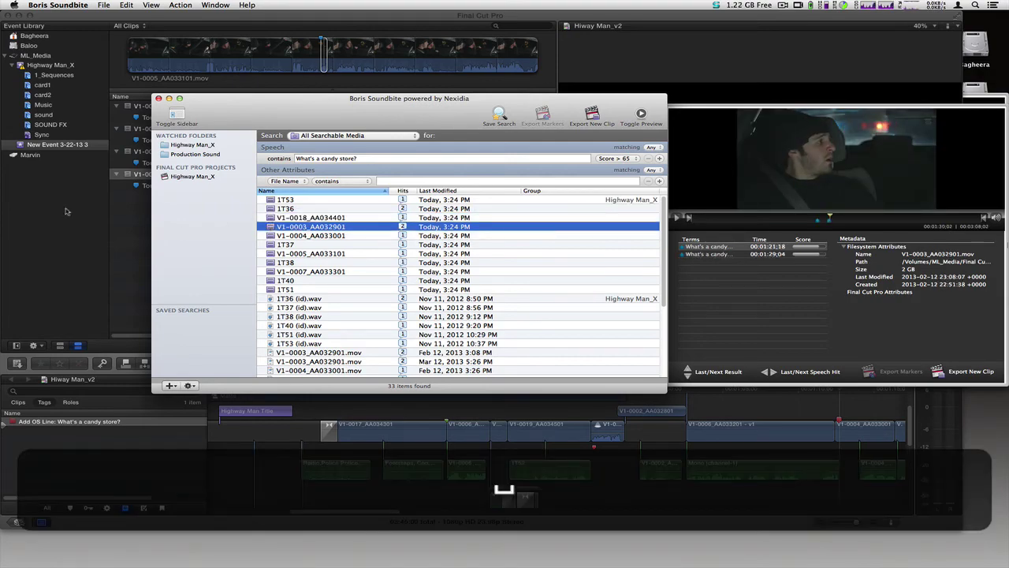
click(104, 5)
click(105, 84)
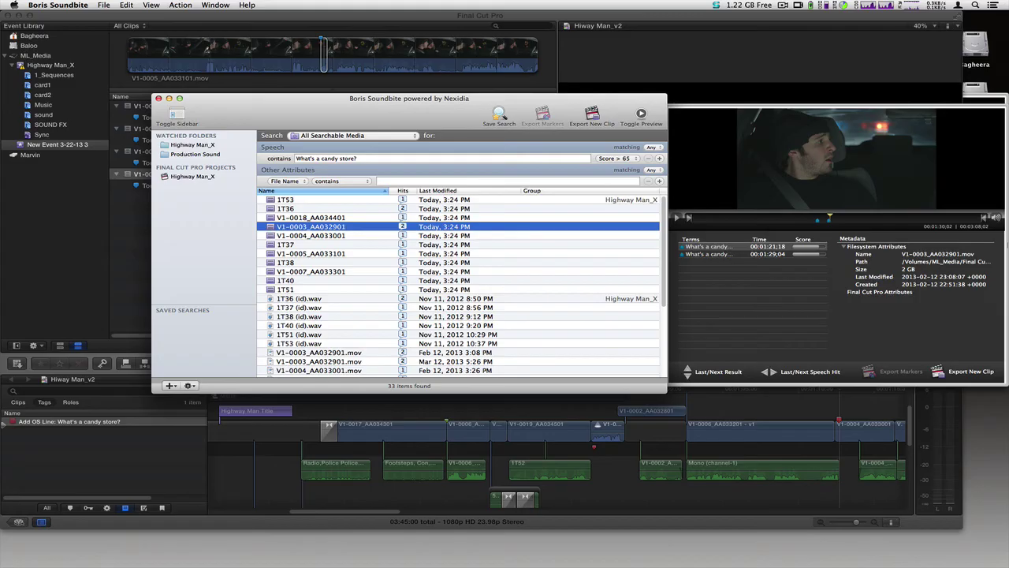
Switch to Final Cut Pro and import the exported clip's XML with ML_Media as the storage location
key(super+Tab)
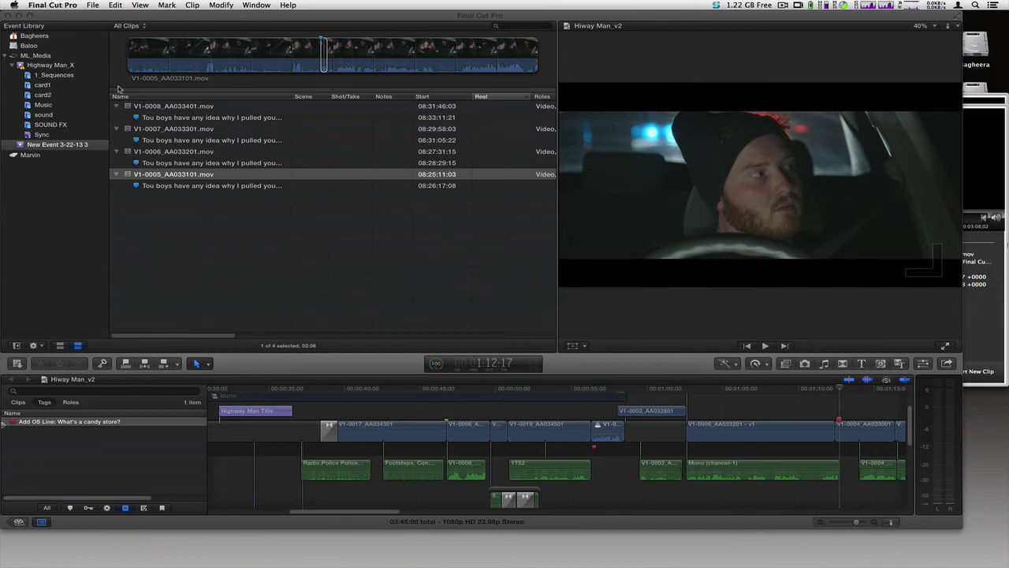
click(90, 5)
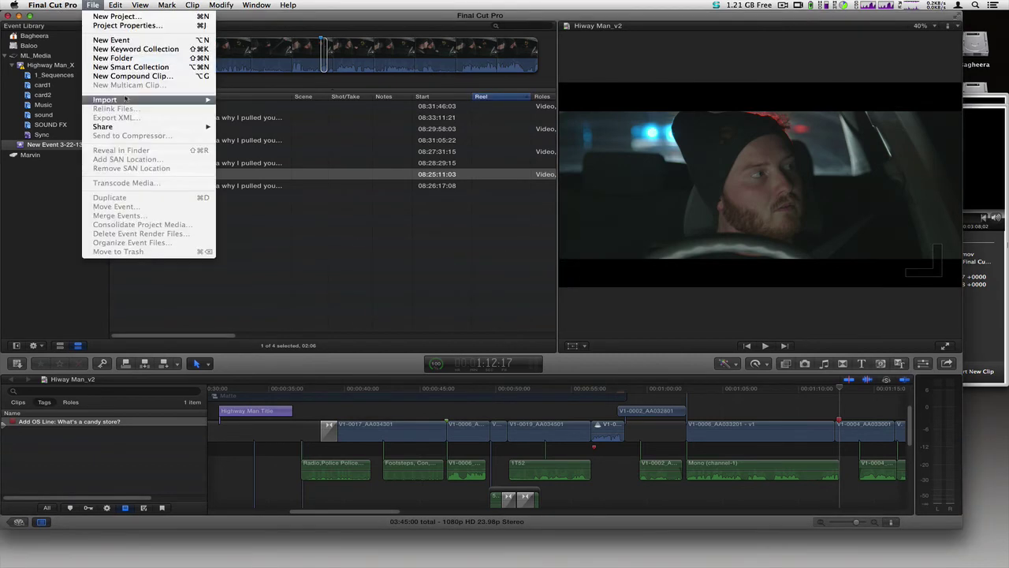
mouse_move(128, 99)
click(249, 135)
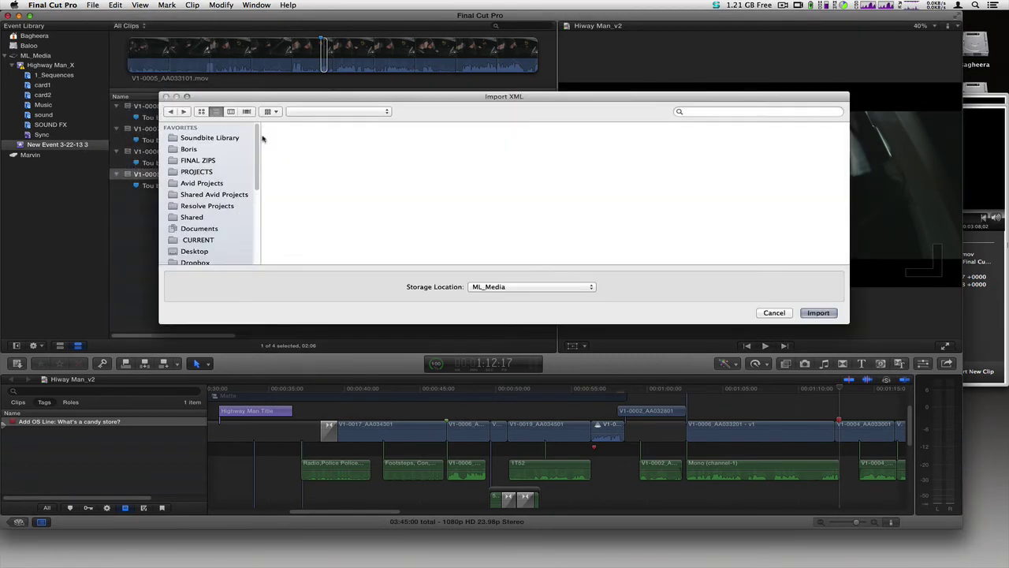
double_click(277, 136)
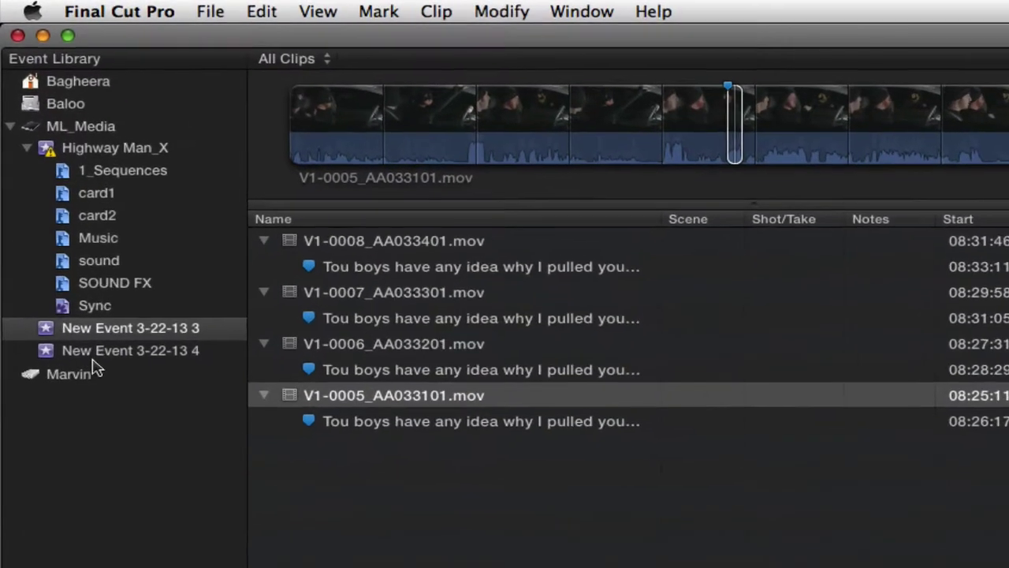
In New Event 3-22-13 4, select the V1-0003_AA032901.mov range from the second "What's a candy store?" marker to 08:19:45:10
click(38, 157)
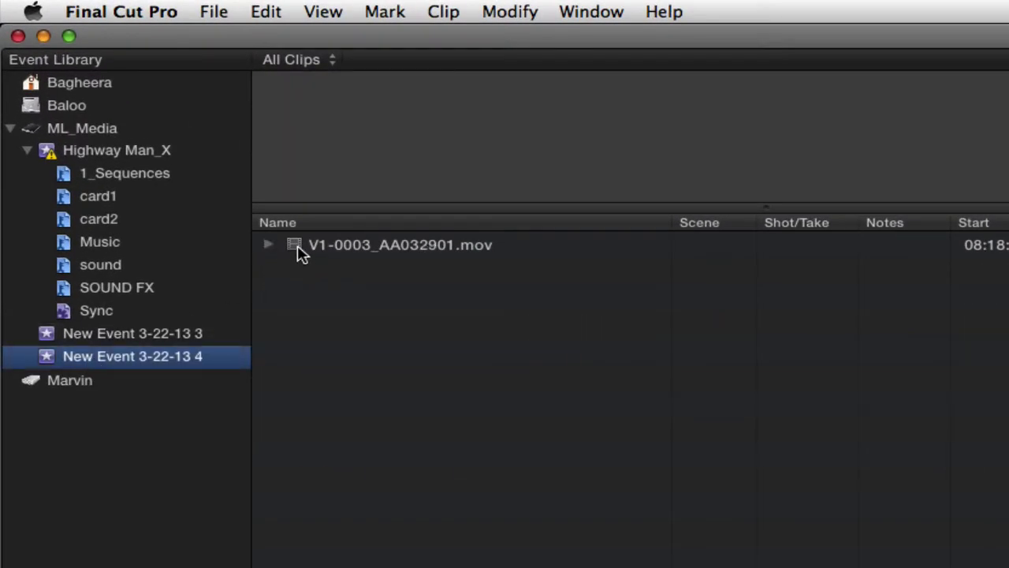
click(269, 245)
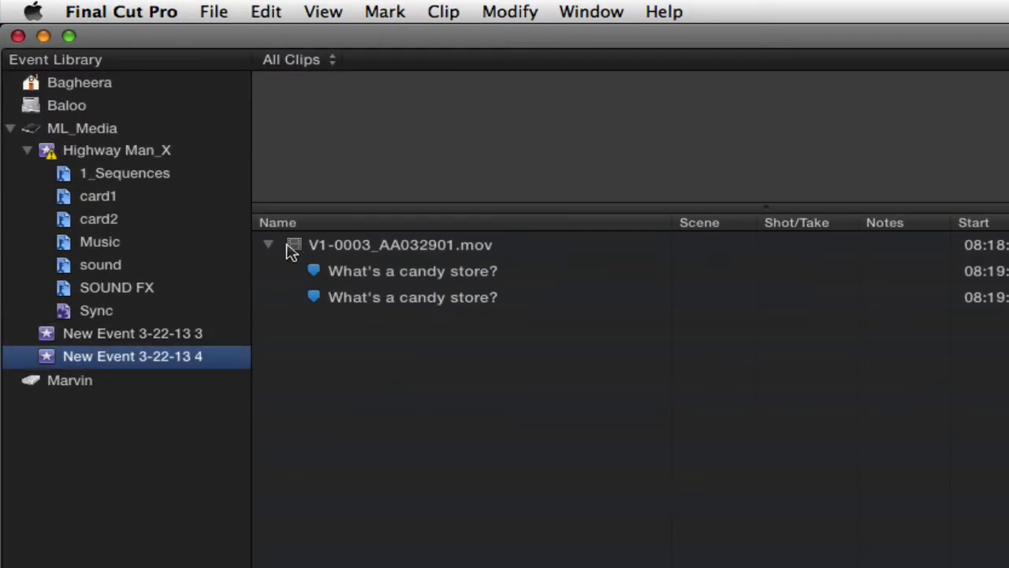
click(293, 249)
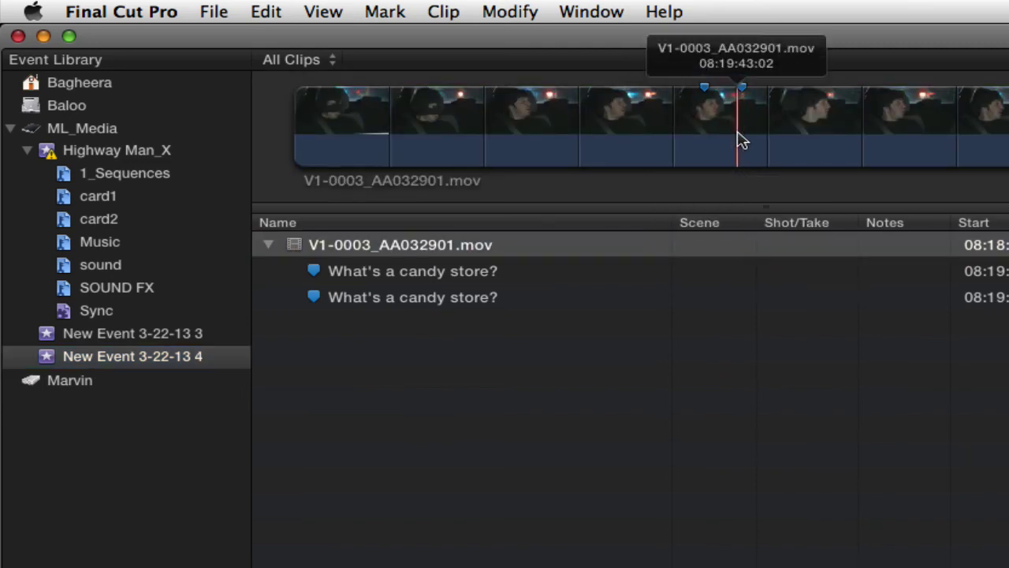
drag(742, 139, 757, 140)
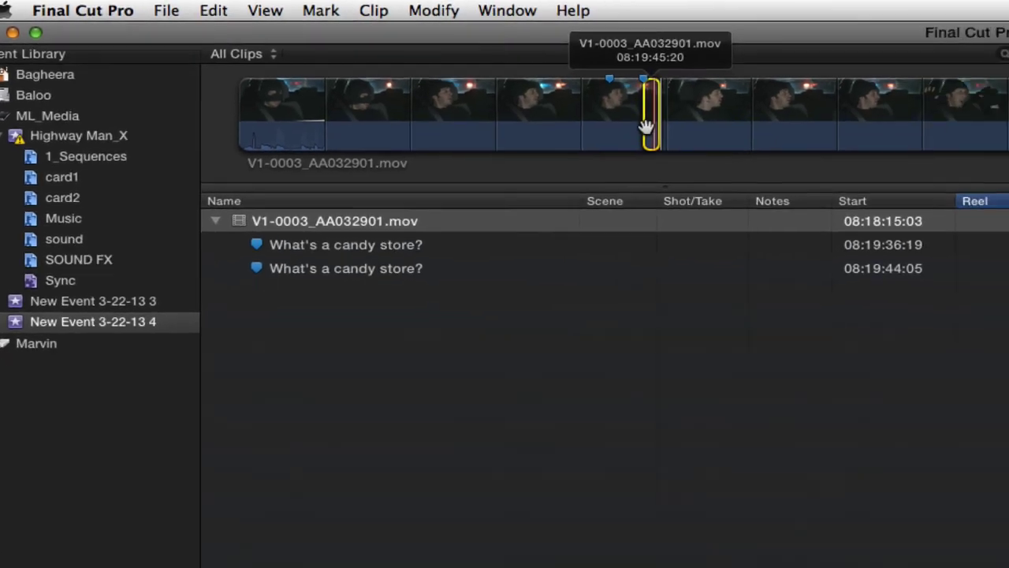
key(space)
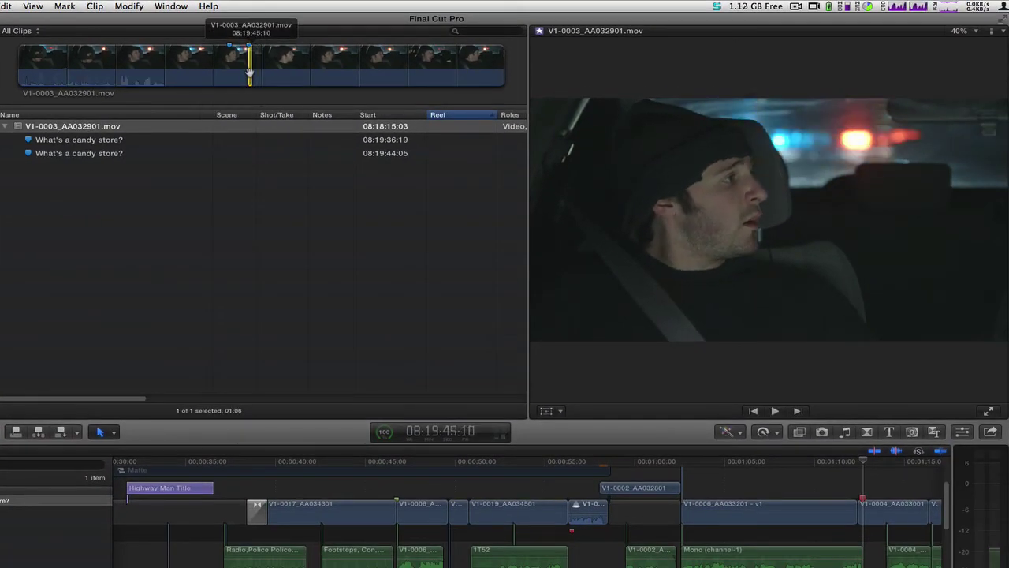
key(o)
Connect only the audio of the selected range at the to-do marker in the Hiway Man_v2 timeline and play the edit
click(77, 432)
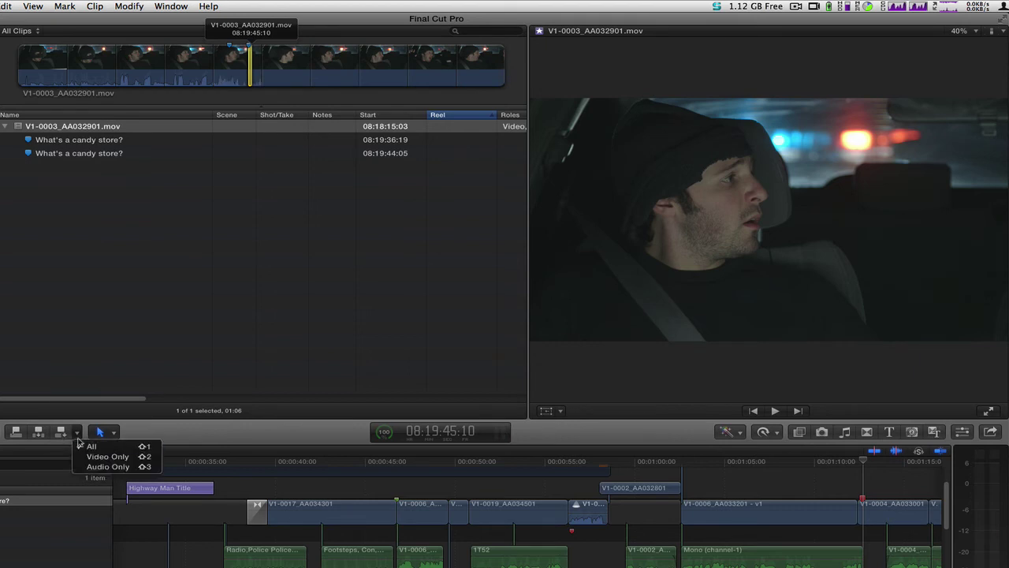
click(106, 467)
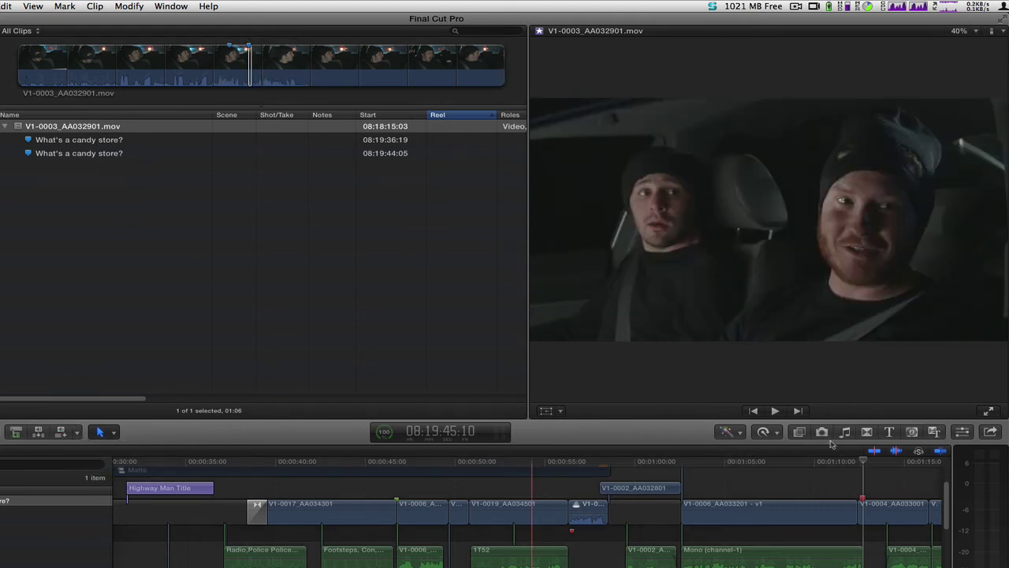
click(816, 463)
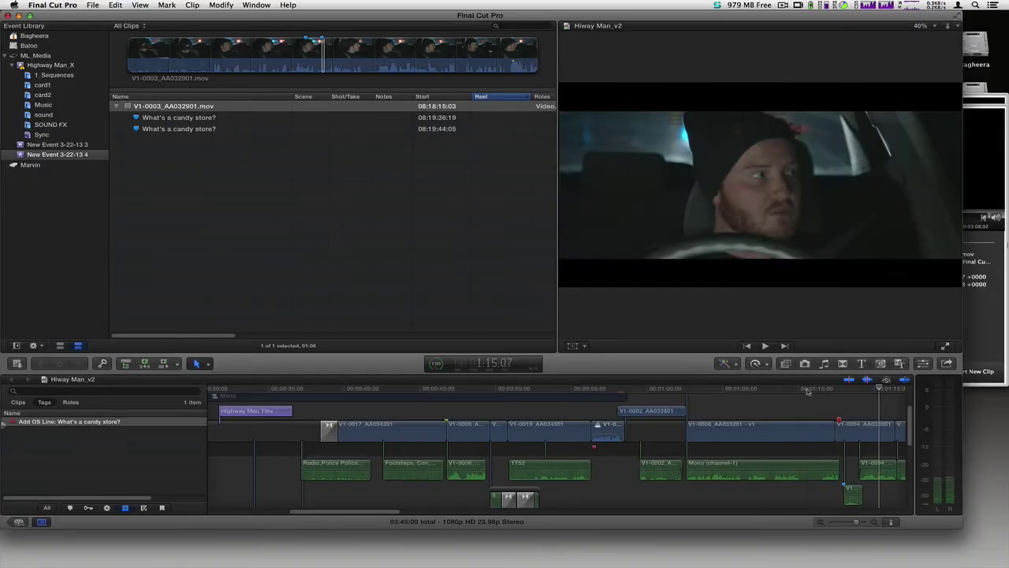
key(space)
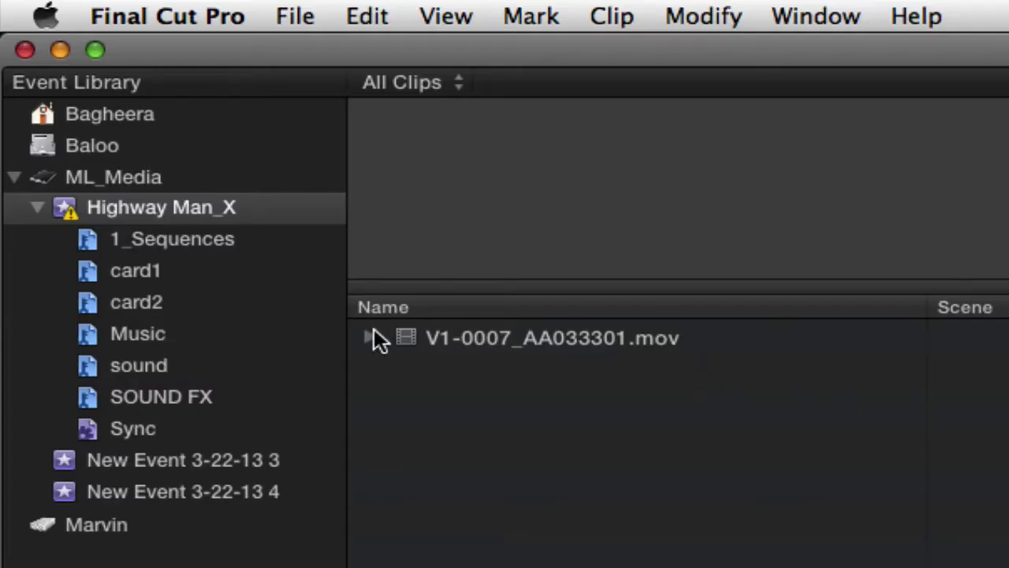
Expand the V1-0007_AA033301.mov clip in the Highway Man_X event to view its marker
click(370, 337)
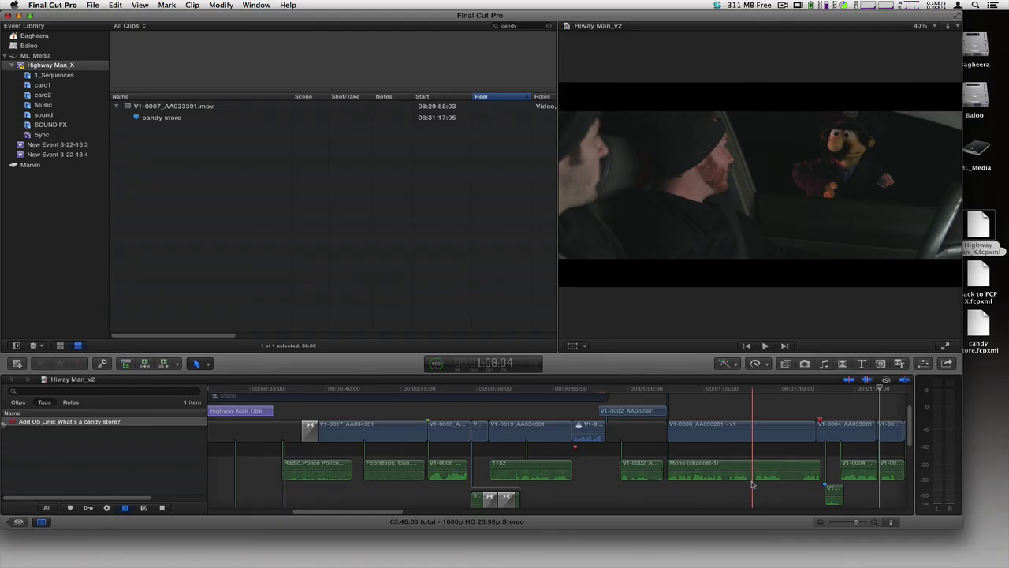
Switch to Boris Soundbite, open its General preferences, and look at its quick media search in the system menu bar
key(super+Tab)
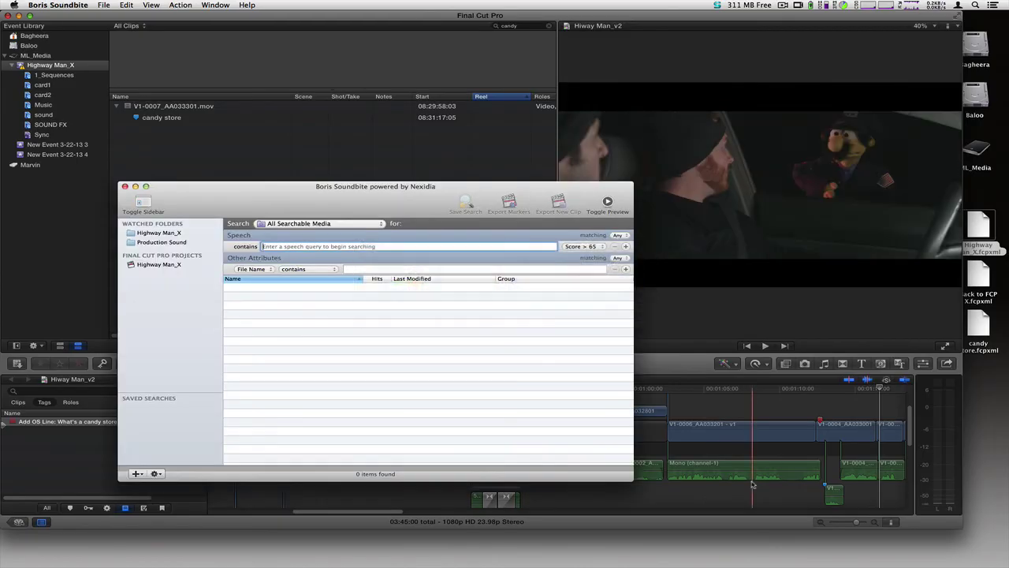
click(48, 5)
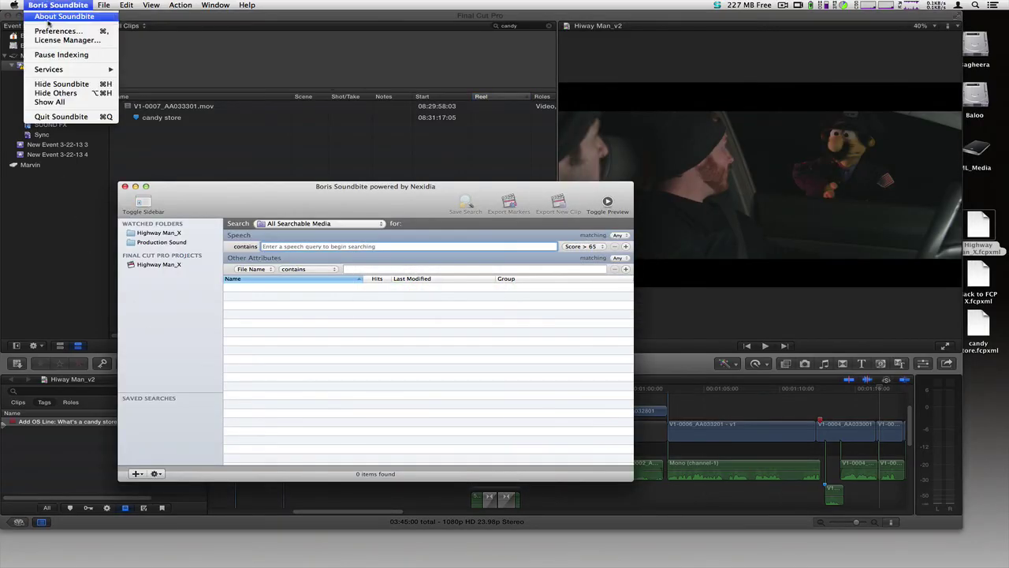
click(50, 32)
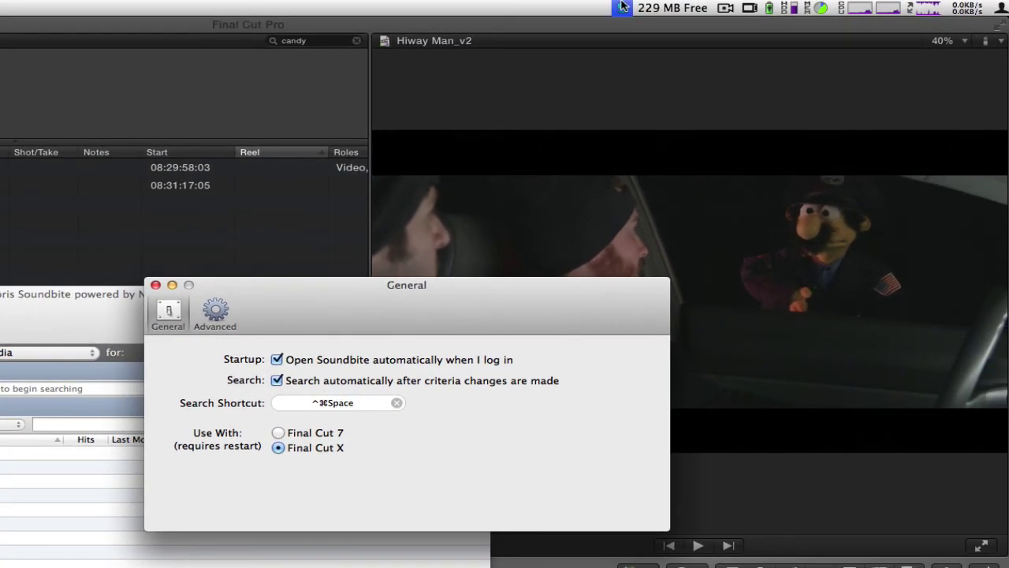
click(622, 7)
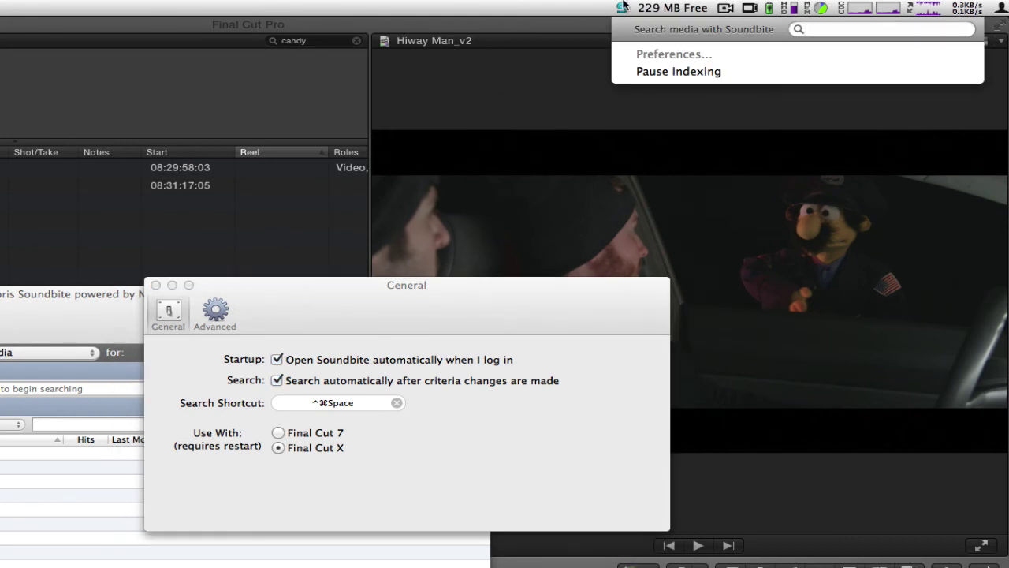
click(622, 7)
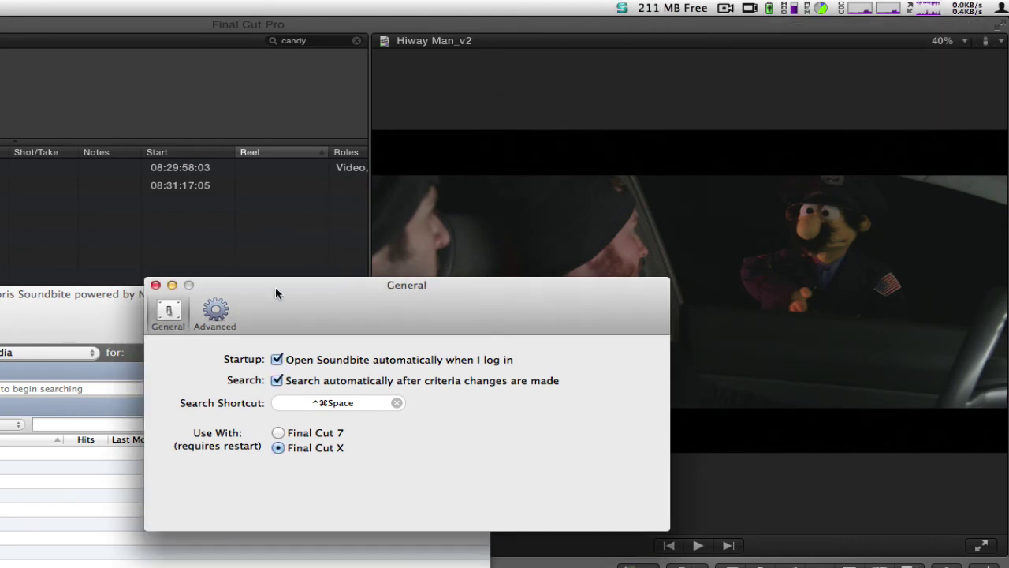
Review the Advanced indexing preferences, return to the General preferences, and close the preferences window
click(224, 308)
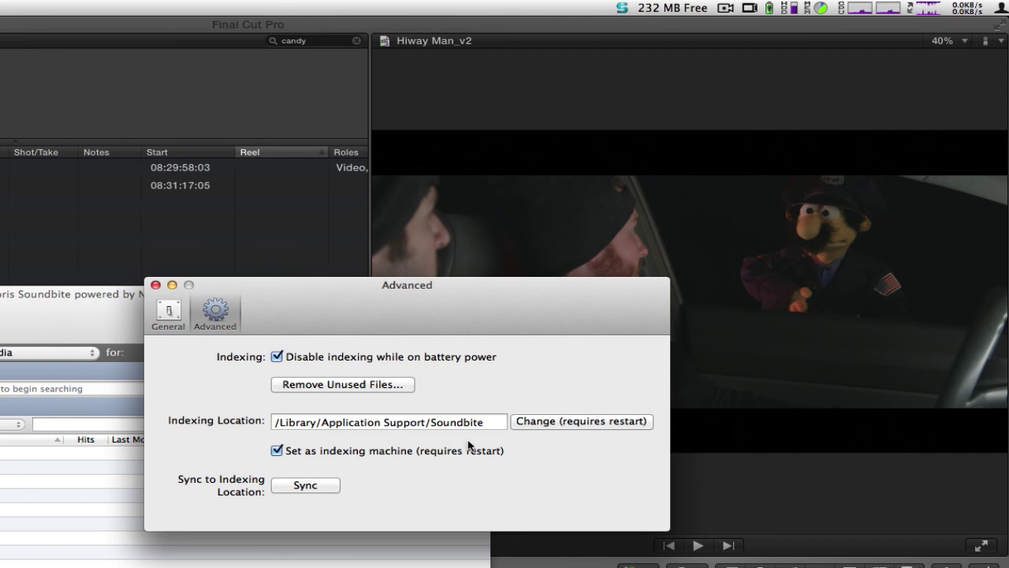
click(175, 316)
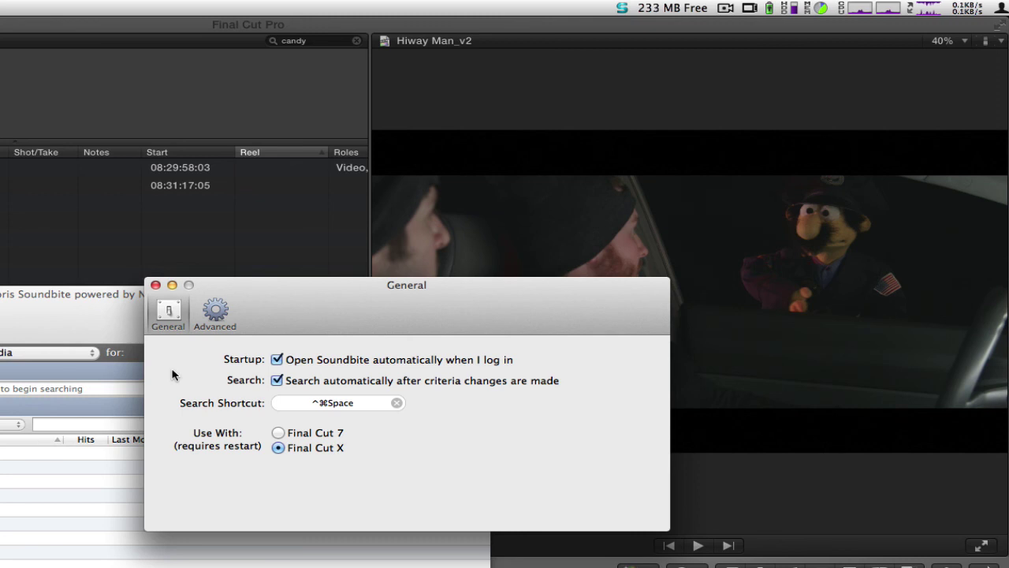
key(super+w)
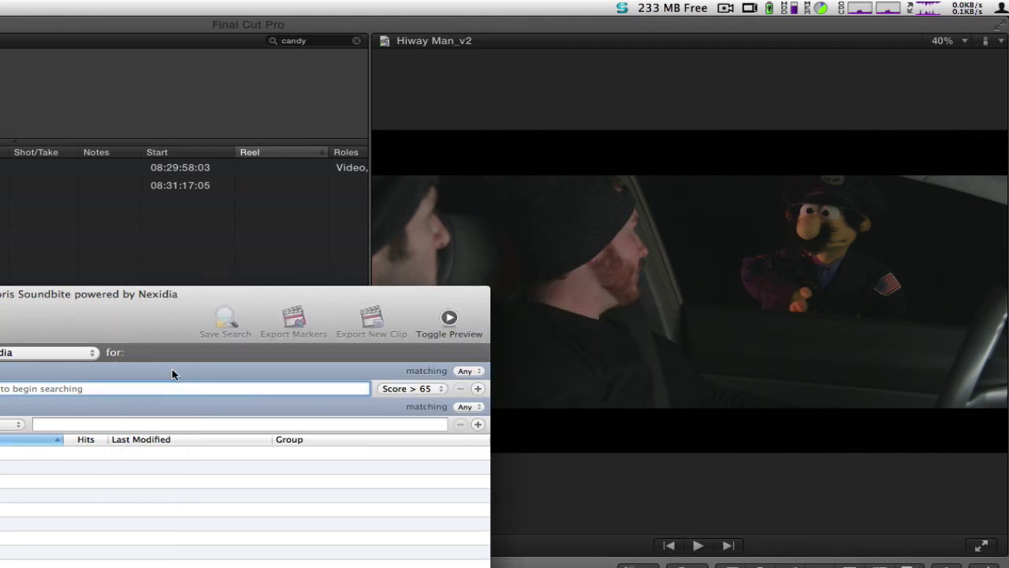